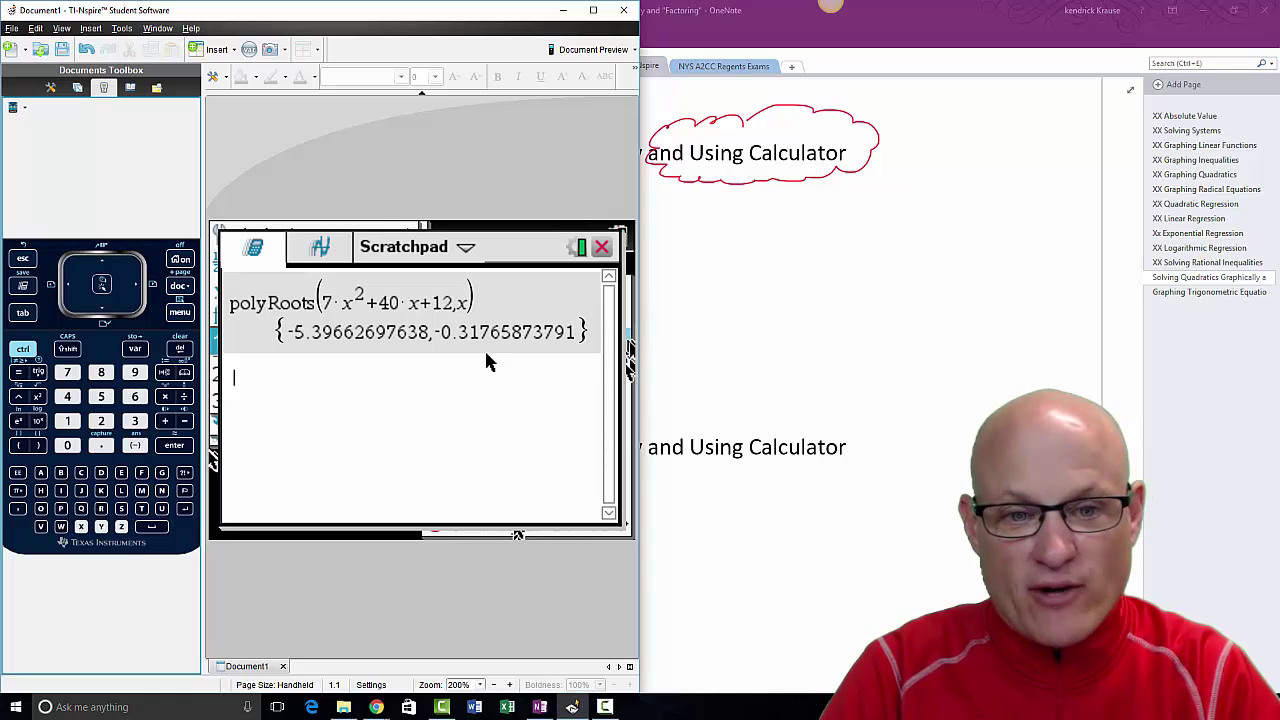
In OneNote, mark Example 2's plus sign before 12 with the red pen.
{"action": "left_click", "coordinate": [642, 350]}
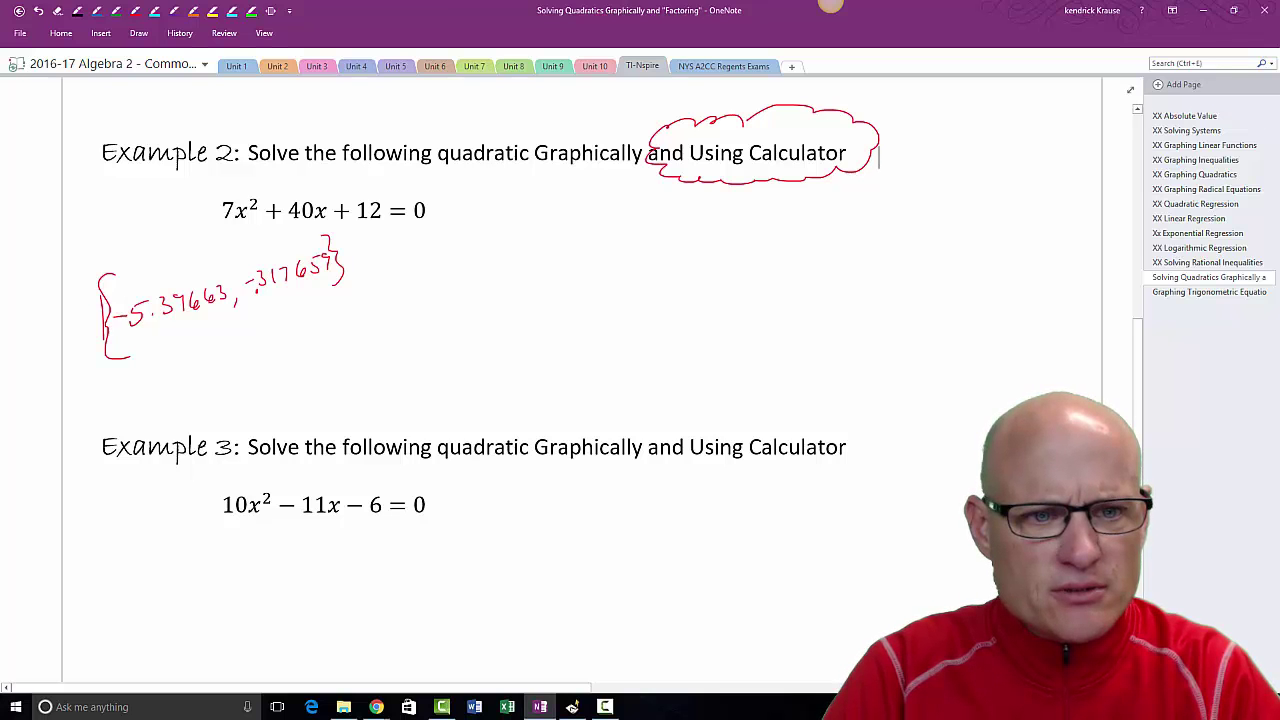
{"action": "left_click", "coordinate": [135, 10]}
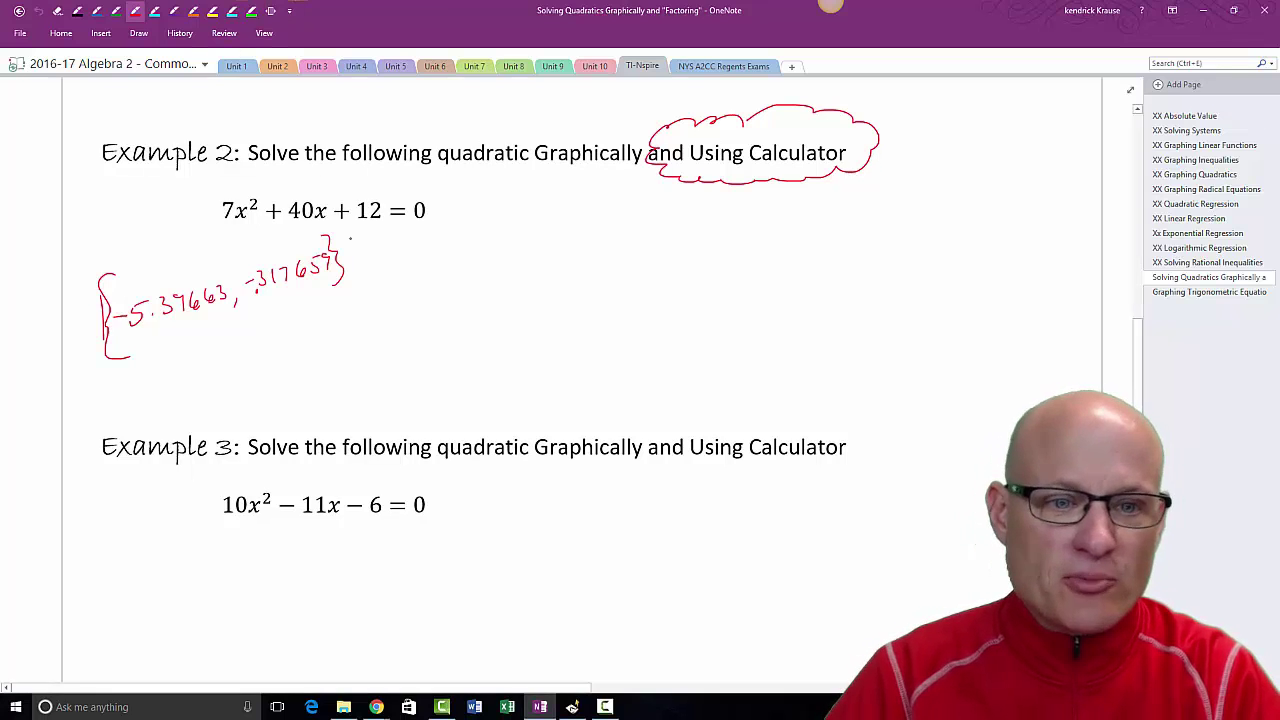
{"action": "left_click_drag", "start_coordinate": [332, 206], "coordinate": [340, 212]}
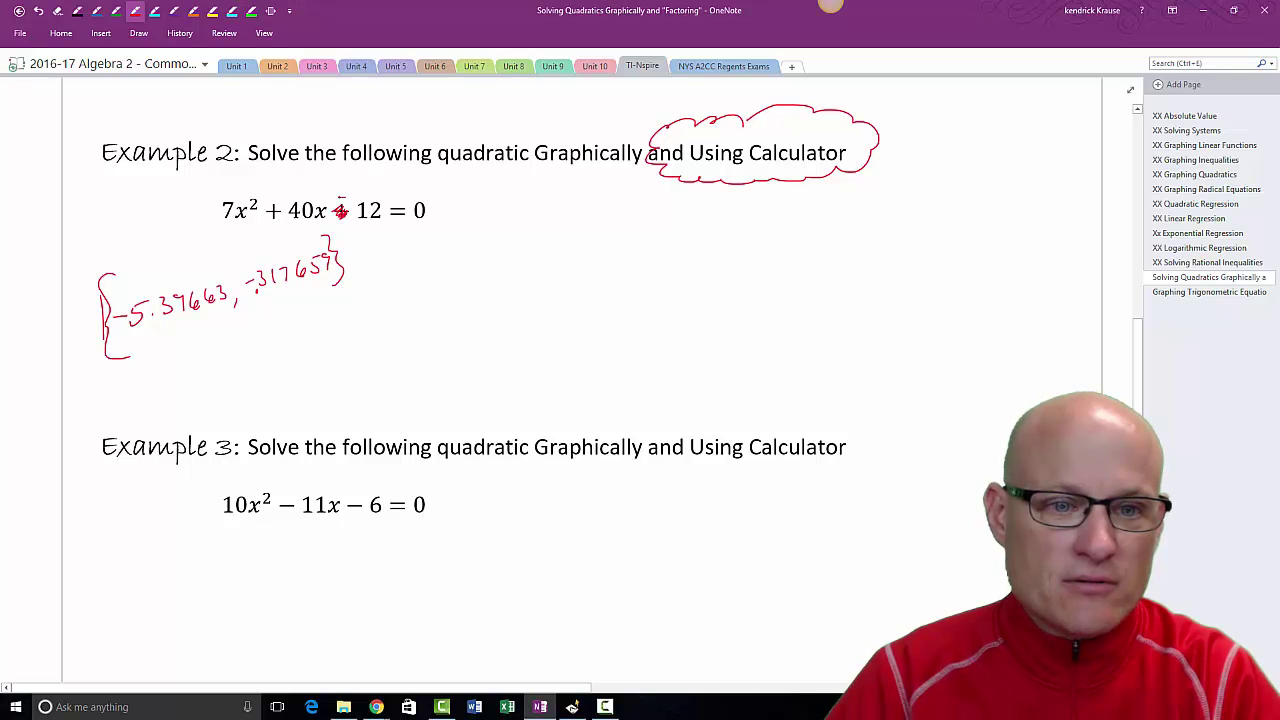
Rerun polyRoots with +12 changed to −12, giving roots −6 and 2/7.
{"action": "key", "text": "alt+Tab"}
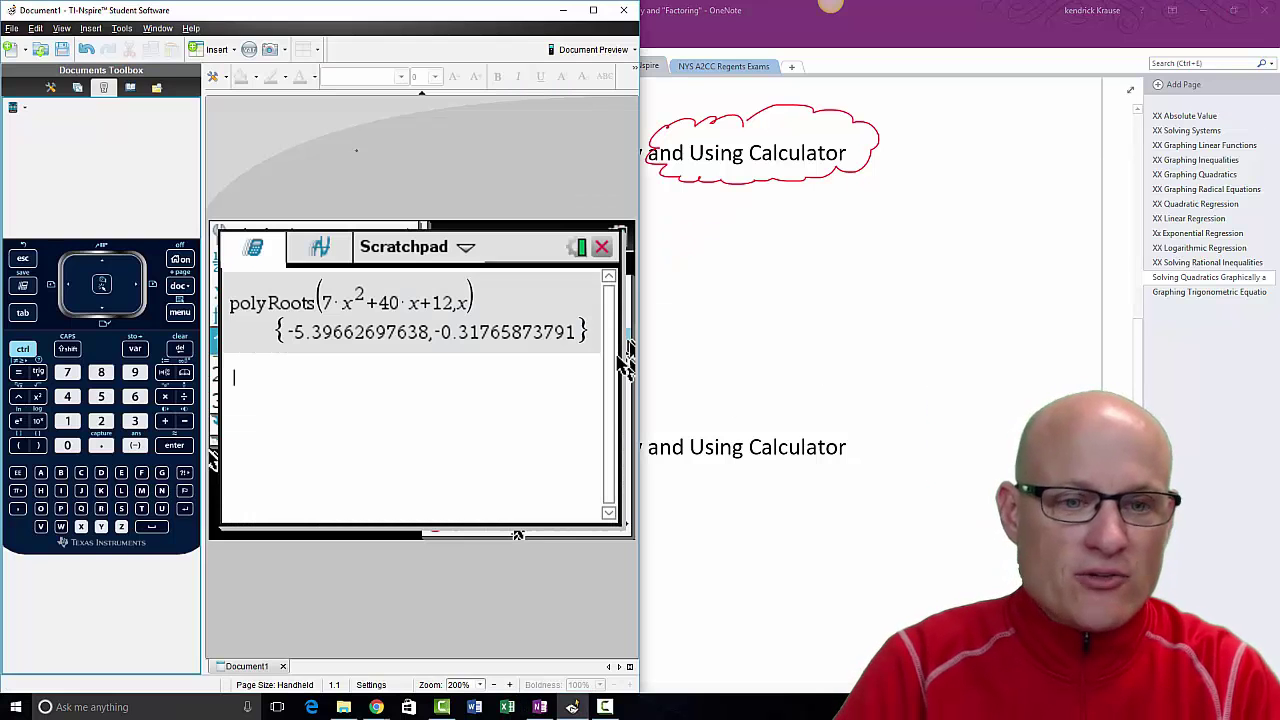
{"action": "left_click", "coordinate": [98, 268]}
{"action": "left_click", "coordinate": [98, 268]}
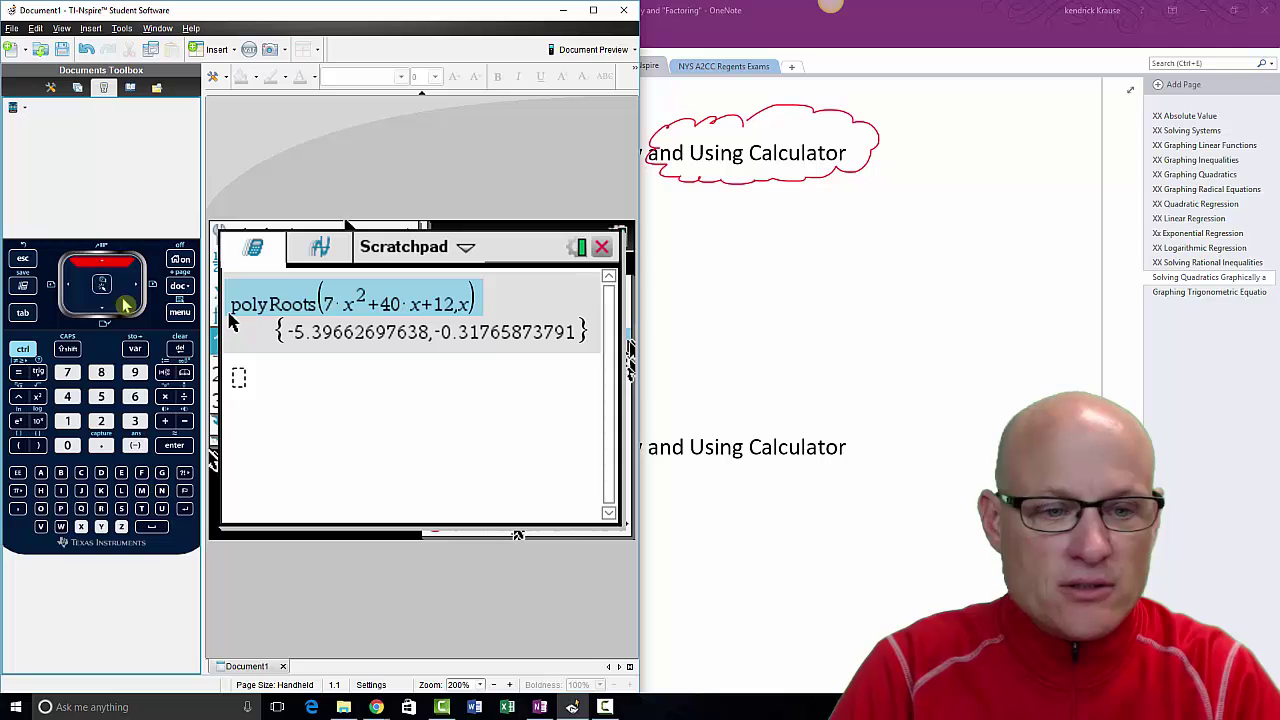
{"action": "left_click", "coordinate": [172, 446]}
{"action": "left_click", "coordinate": [70, 288]}
{"action": "left_click", "coordinate": [70, 288]}
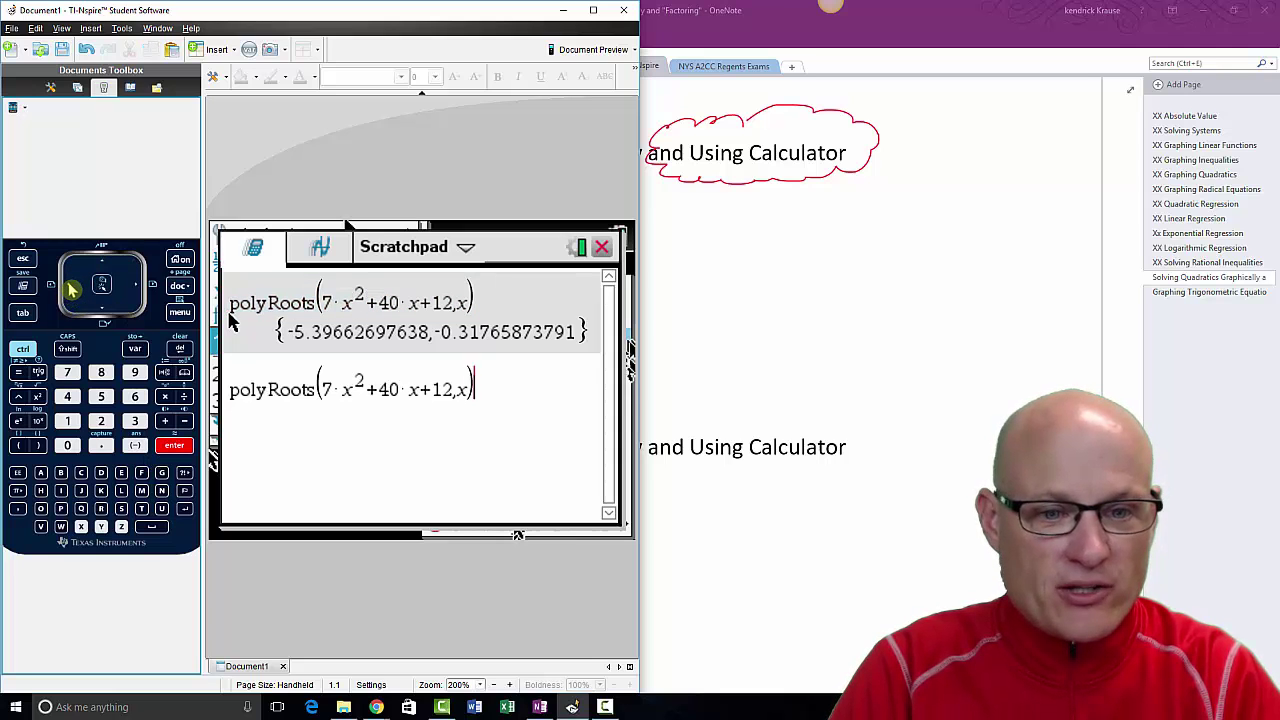
{"action": "left_click", "coordinate": [70, 288]}
{"action": "left_click", "coordinate": [70, 288]}
{"action": "left_click", "coordinate": [70, 288]}
{"action": "left_click", "coordinate": [179, 349]}
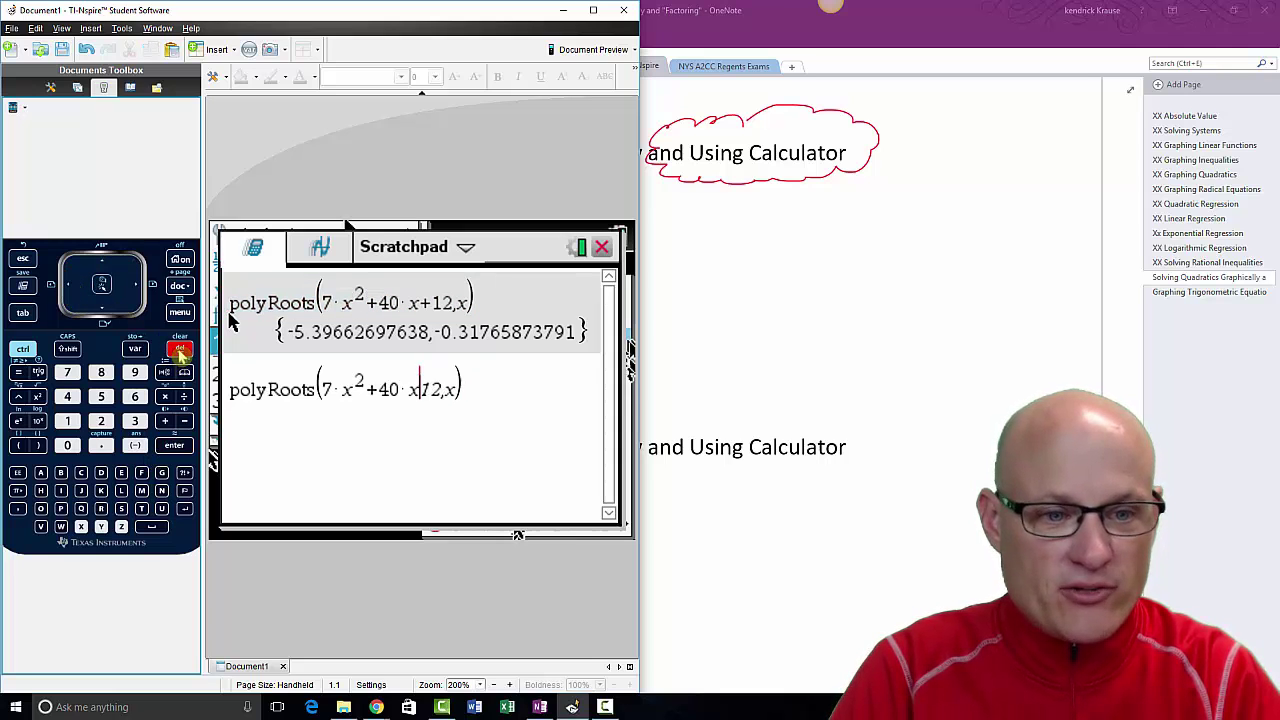
{"action": "left_click", "coordinate": [184, 421]}
{"action": "left_click", "coordinate": [175, 446]}
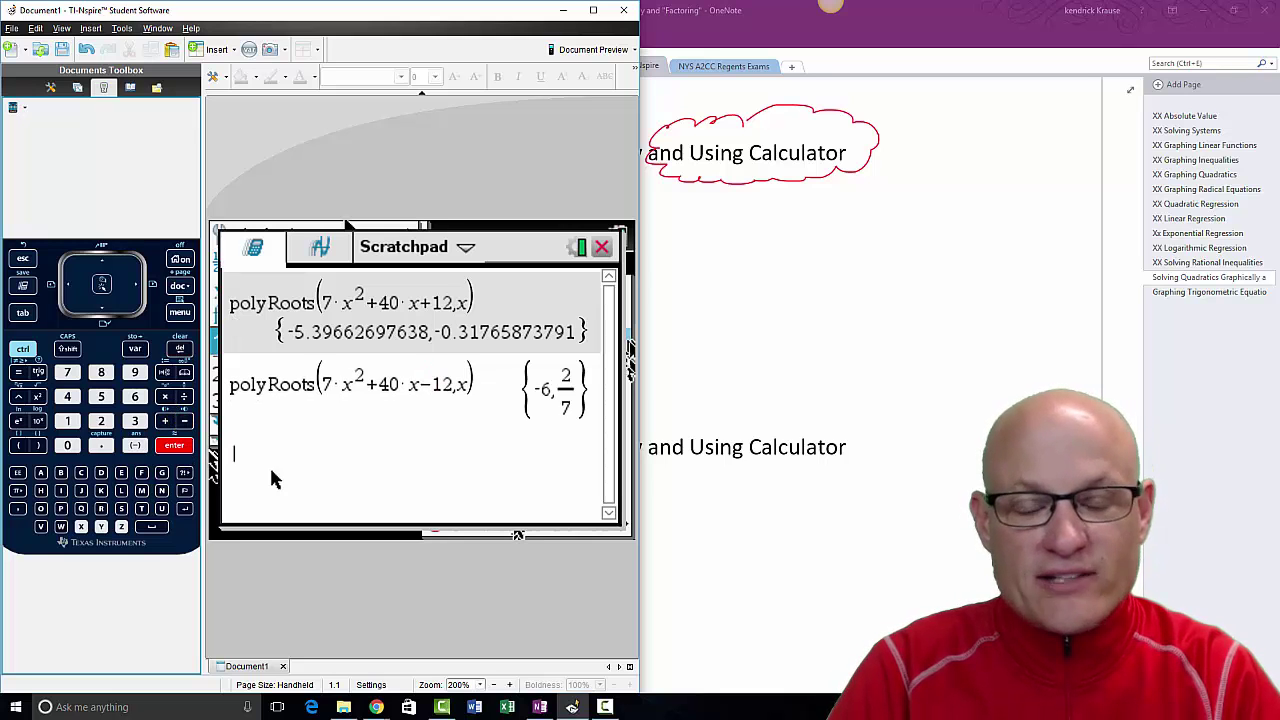
{"action": "key", "text": "alt+Tab"}
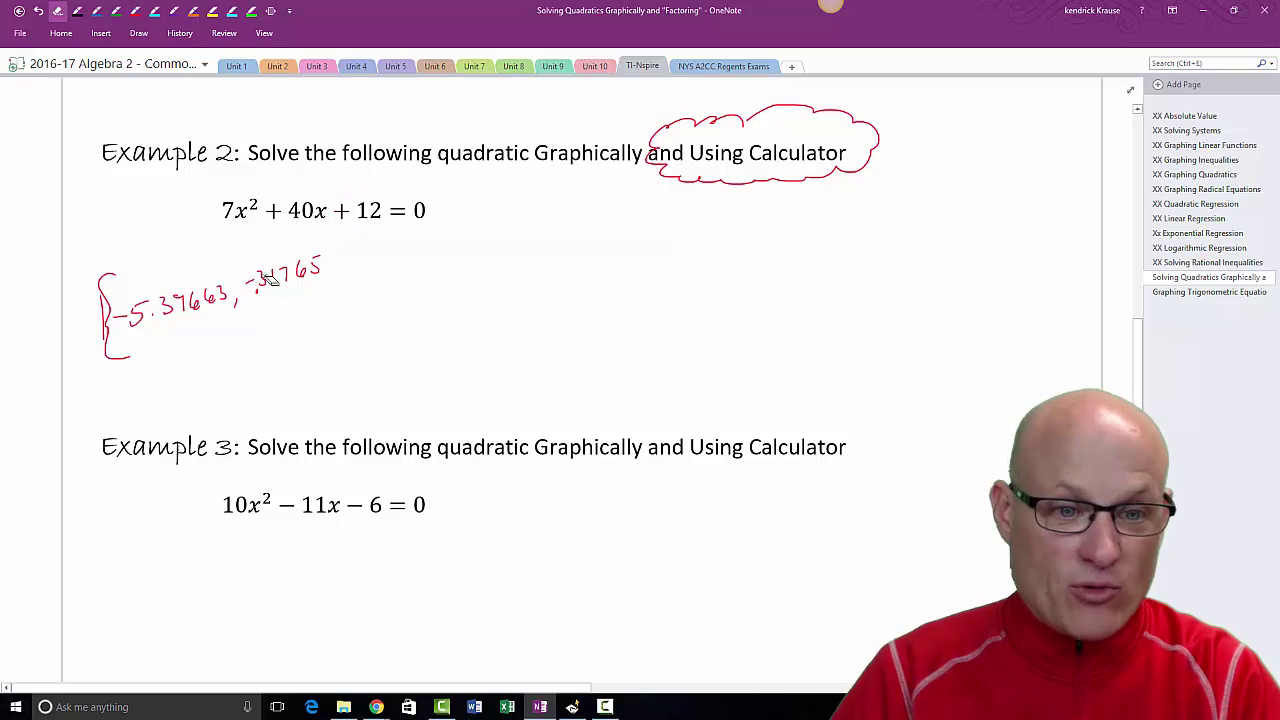
Erase Example 2's old decimal roots and write an empty ( )( ) = 0 template.
{"action": "left_click_drag", "start_coordinate": [268, 280], "coordinate": [214, 280]}
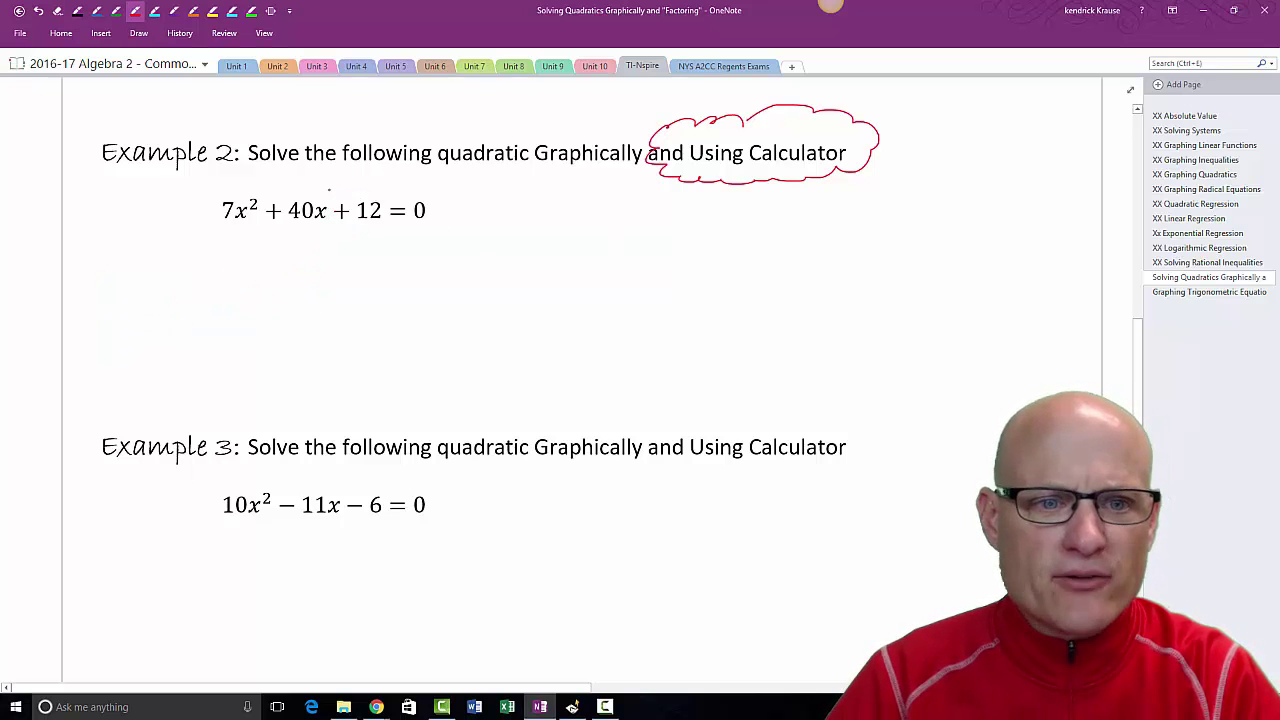
{"action": "left_click_drag", "start_coordinate": [198, 234], "coordinate": [204, 276]}
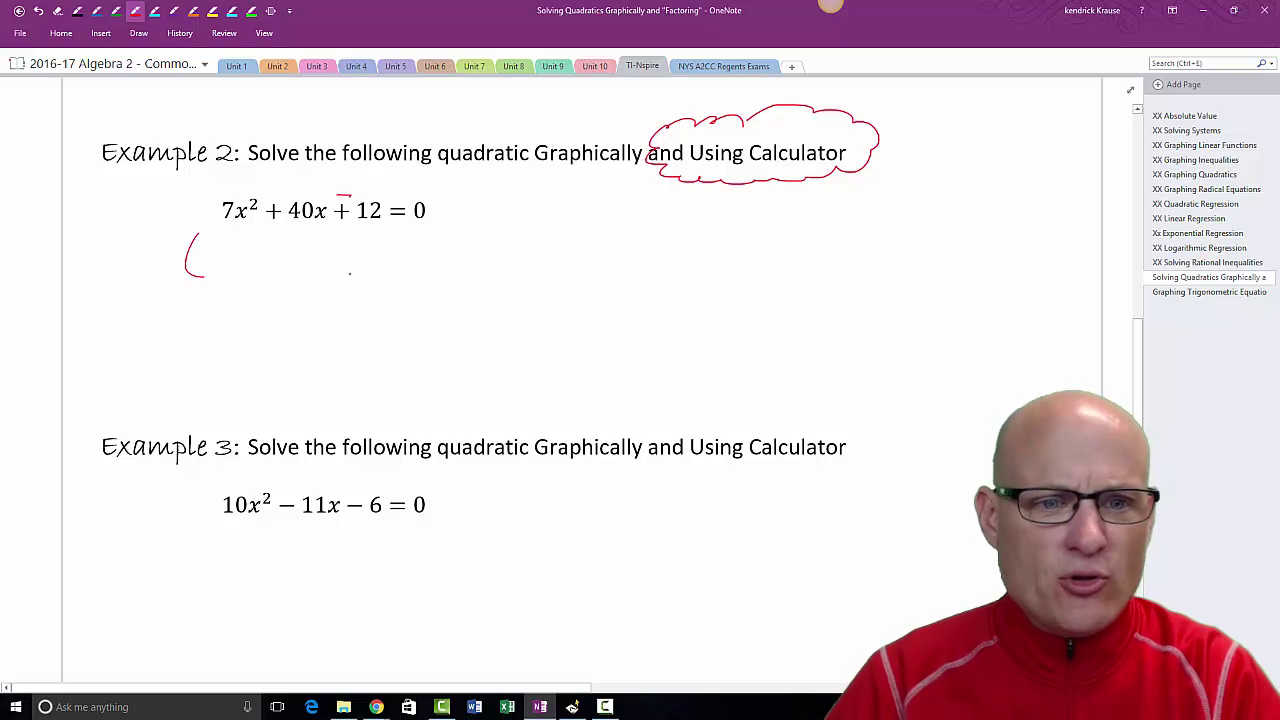
{"action": "mouse_move", "coordinate": [306, 237]}
{"action": "left_mouse_down"}
{"action": "mouse_move", "coordinate": [310, 274]}
{"action": "mouse_move", "coordinate": [360, 271]}
{"action": "left_mouse_up"}
{"action": "mouse_move", "coordinate": [434, 232]}
{"action": "left_mouse_down"}
{"action": "mouse_move", "coordinate": [440, 268]}
{"action": "mouse_move", "coordinate": [490, 246]}
{"action": "left_mouse_up"}
{"action": "left_click_drag", "start_coordinate": [474, 254], "coordinate": [490, 252]}
{"action": "left_click_drag", "start_coordinate": [510, 240], "coordinate": [512, 241]}
Write x = twice beneath the factors, one for each root.
{"action": "left_click_drag", "start_coordinate": [213, 311], "coordinate": [194, 333]}
{"action": "left_click_drag", "start_coordinate": [197, 309], "coordinate": [218, 332]}
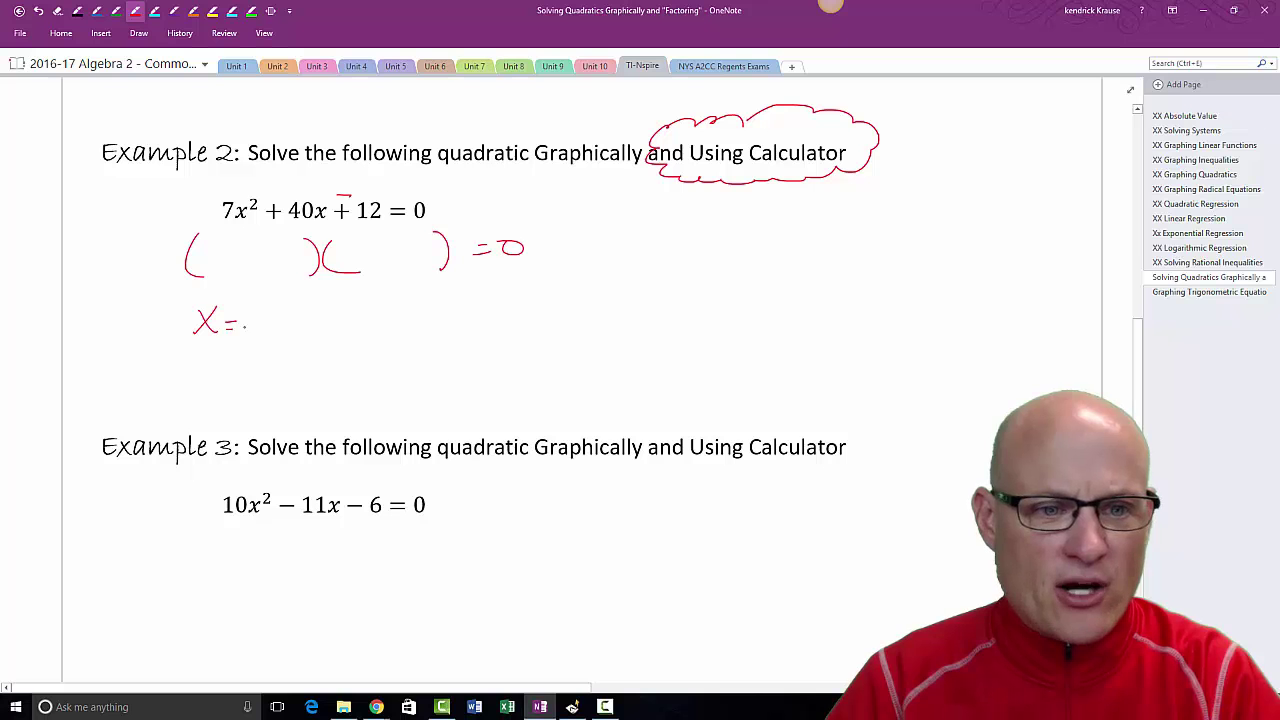
{"action": "left_click_drag", "start_coordinate": [359, 305], "coordinate": [345, 327]}
{"action": "left_click_drag", "start_coordinate": [345, 307], "coordinate": [361, 327]}
Check the calculator's results and write the roots 2/7 and −6.
{"action": "left_click", "coordinate": [572, 707]}
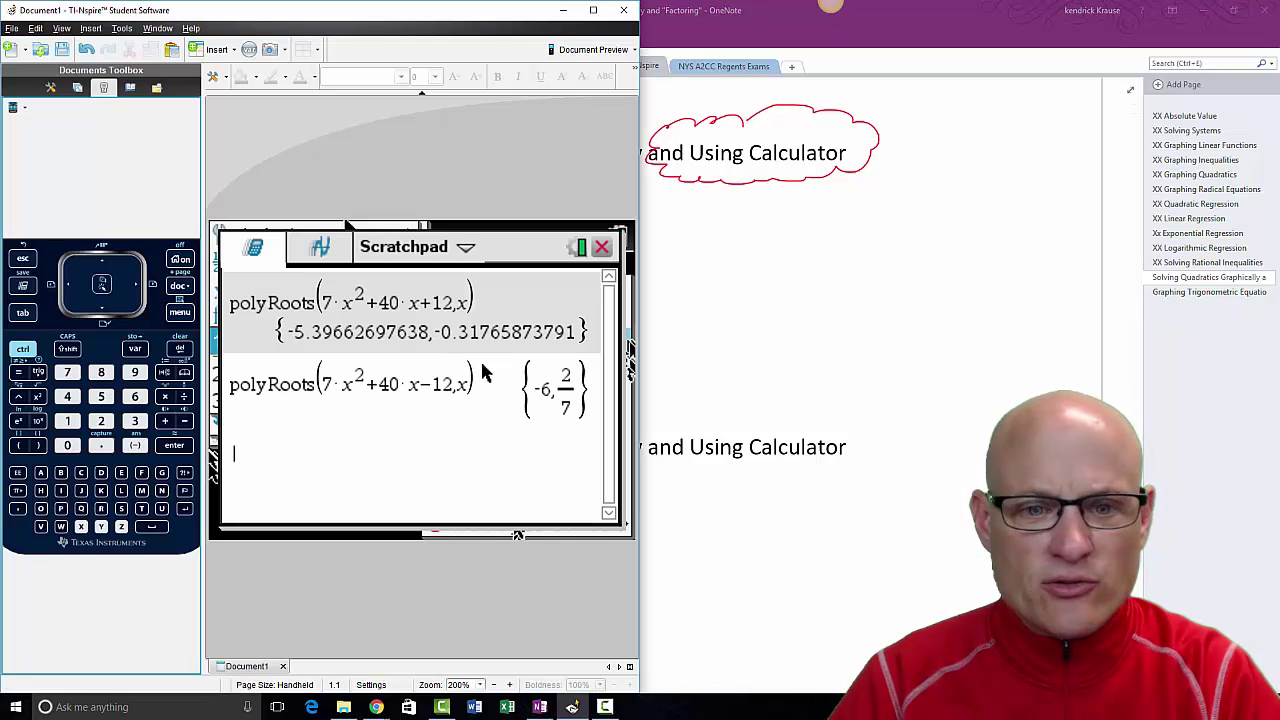
{"action": "key", "text": "alt+Tab"}
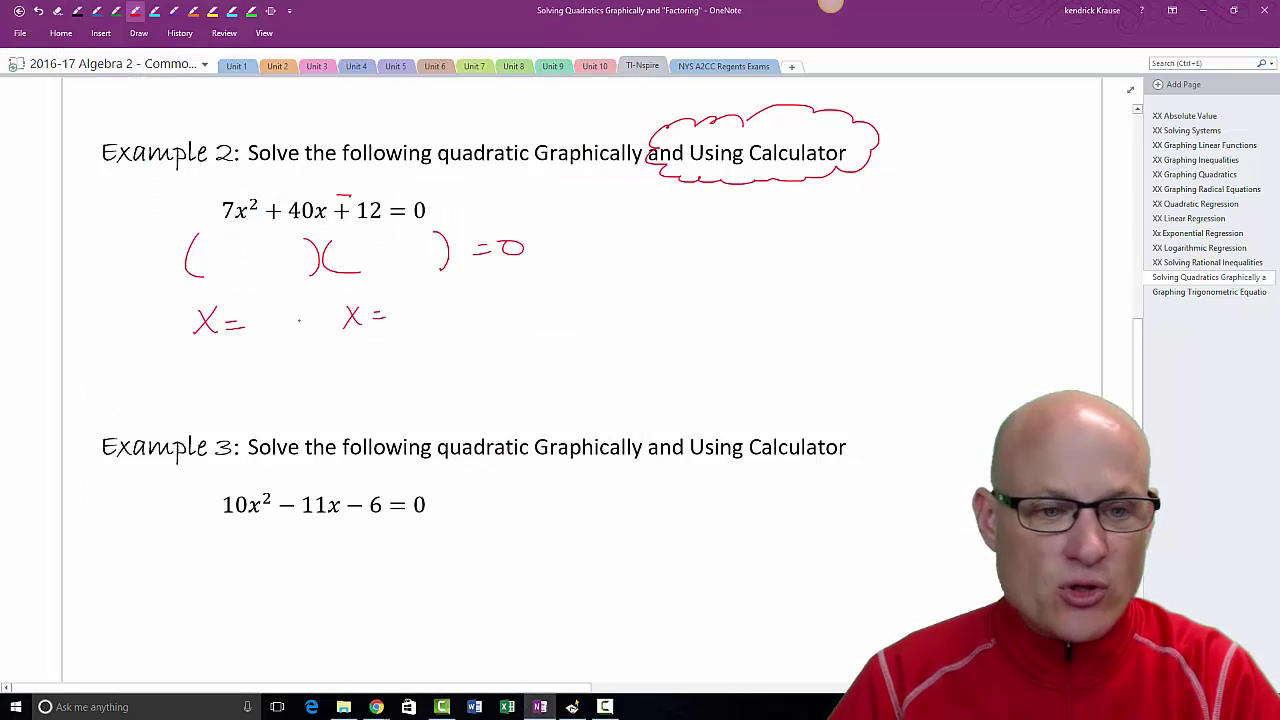
{"action": "left_click_drag", "start_coordinate": [259, 296], "coordinate": [273, 307]}
{"action": "mouse_move", "coordinate": [253, 314]}
{"action": "left_mouse_down"}
{"action": "mouse_move", "coordinate": [270, 313]}
{"action": "mouse_move", "coordinate": [270, 333]}
{"action": "left_mouse_up"}
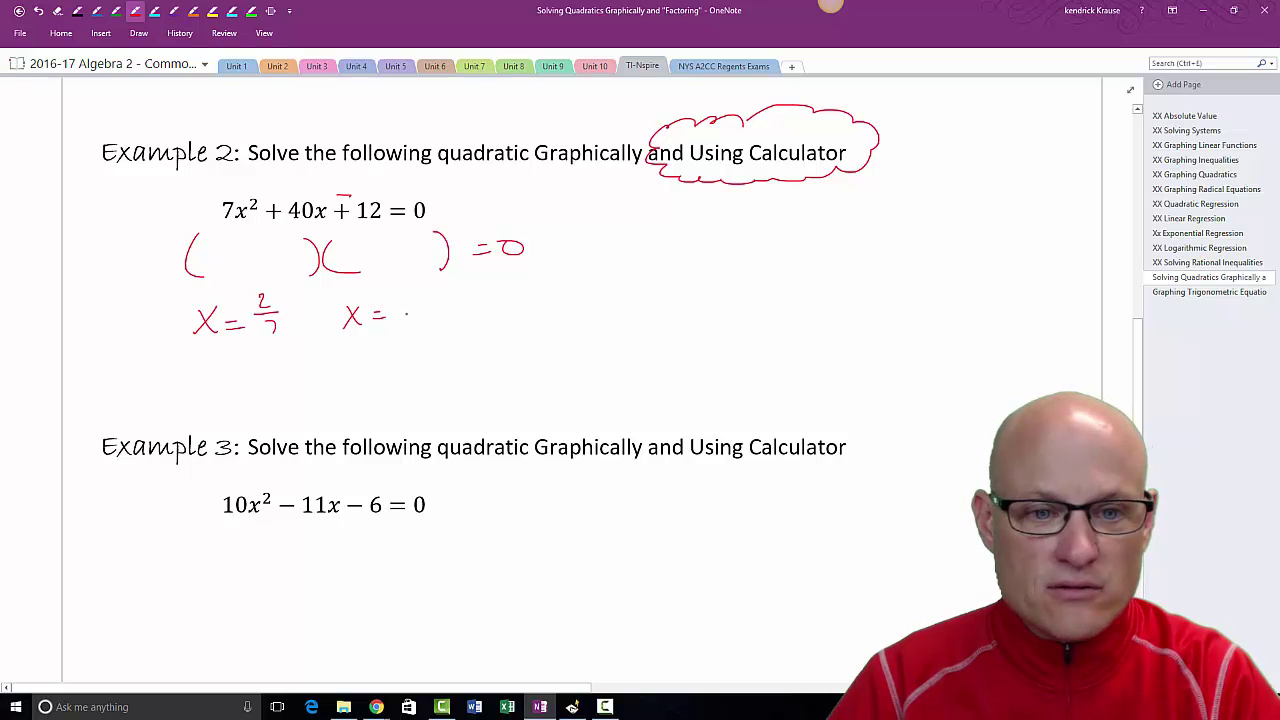
{"action": "mouse_move", "coordinate": [428, 300]}
{"action": "left_mouse_down"}
{"action": "mouse_move", "coordinate": [384, 309]}
{"action": "mouse_move", "coordinate": [390, 290]}
{"action": "mouse_move", "coordinate": [360, 247]}
{"action": "mouse_move", "coordinate": [347, 250]}
{"action": "mouse_move", "coordinate": [379, 257]}
{"action": "mouse_move", "coordinate": [404, 241]}
{"action": "mouse_move", "coordinate": [418, 258]}
{"action": "mouse_move", "coordinate": [398, 298]}
{"action": "left_mouse_up"}
Fill in the factors as (7x − 2)(x + 6), with an arrow from 2/7.
{"action": "left_click", "coordinate": [58, 11]}
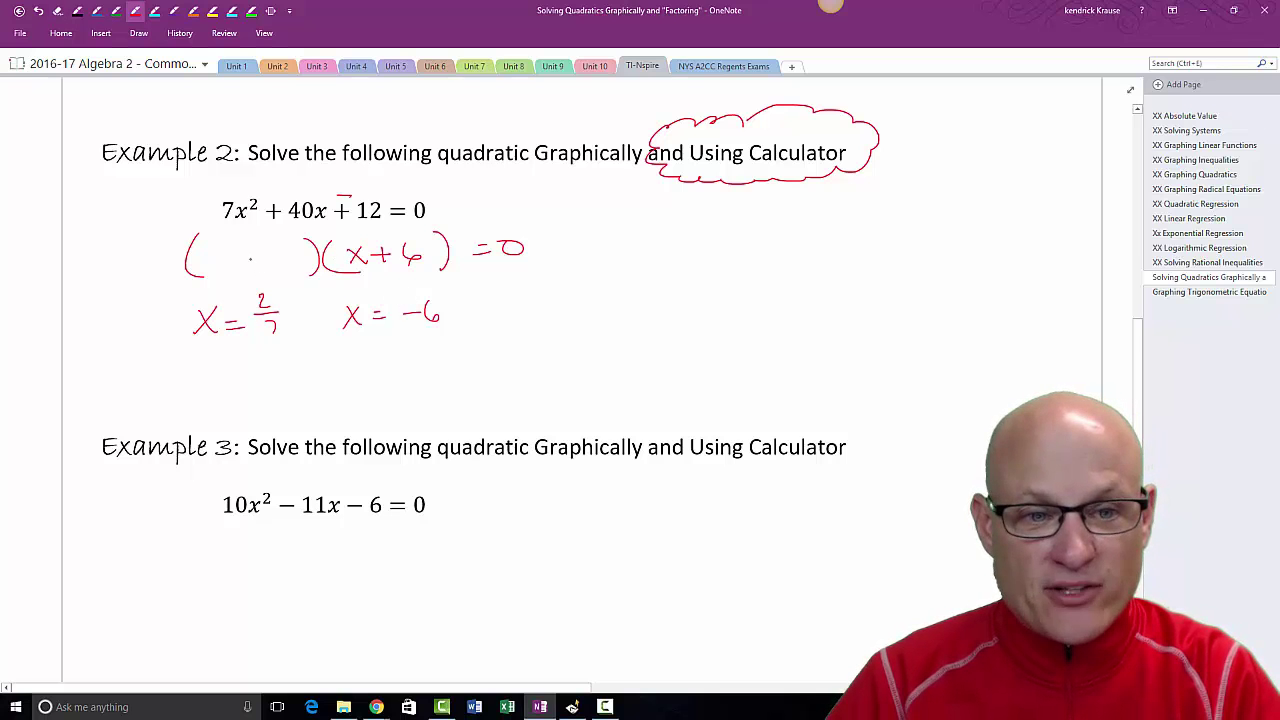
{"action": "left_click_drag", "start_coordinate": [250, 256], "coordinate": [266, 256]}
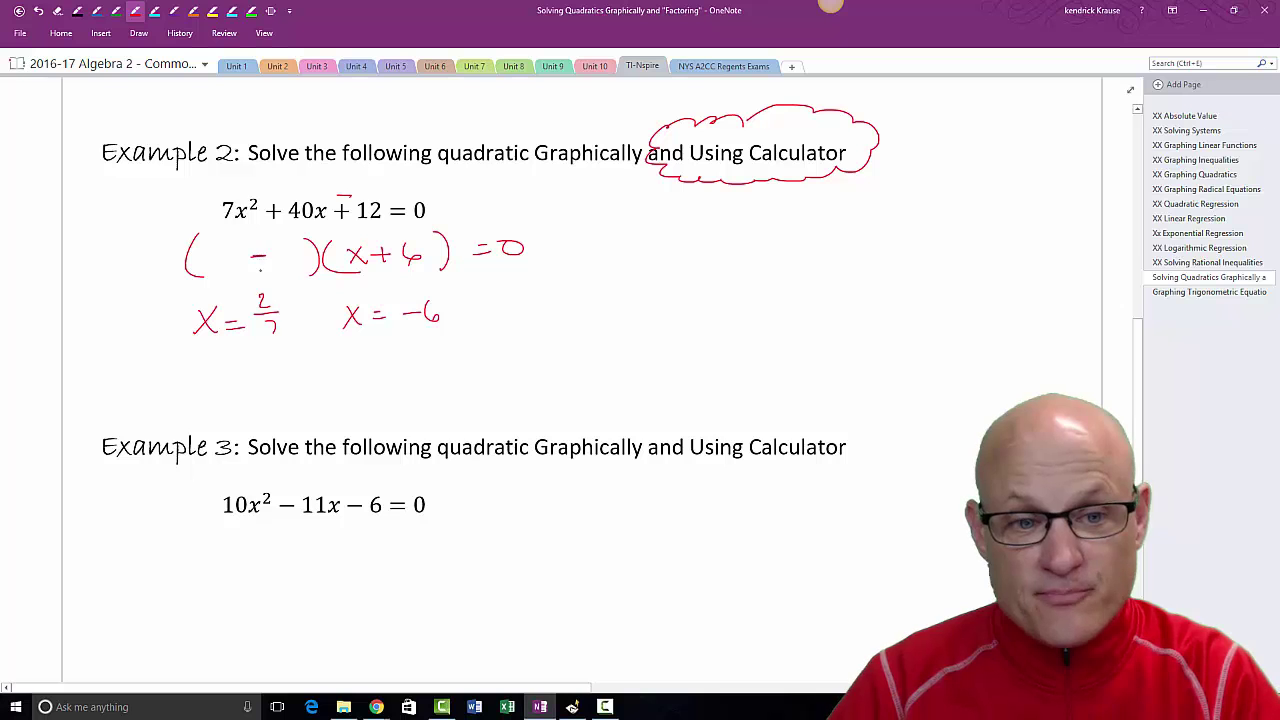
{"action": "mouse_move", "coordinate": [262, 332]}
{"action": "left_mouse_down"}
{"action": "mouse_move", "coordinate": [200, 376]}
{"action": "mouse_move", "coordinate": [180, 338]}
{"action": "mouse_move", "coordinate": [196, 335]}
{"action": "left_mouse_up"}
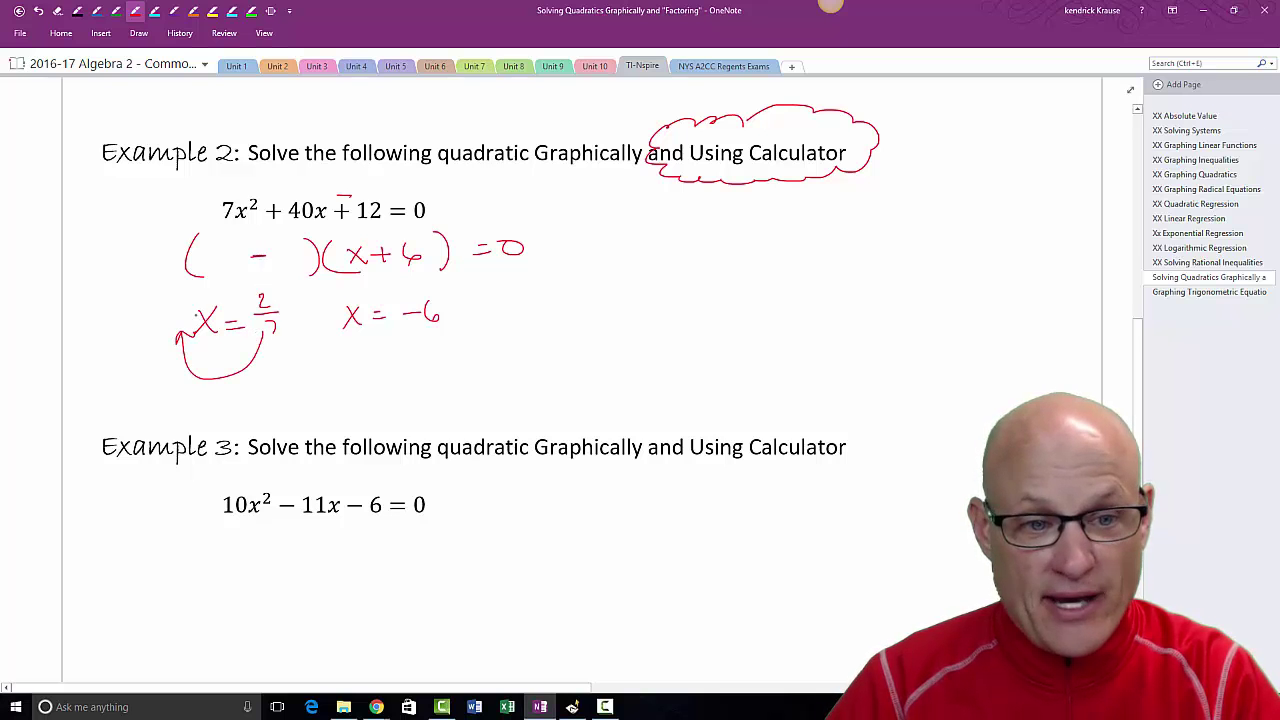
{"action": "mouse_move", "coordinate": [208, 250]}
{"action": "left_mouse_down"}
{"action": "mouse_move", "coordinate": [213, 272]}
{"action": "mouse_move", "coordinate": [238, 268]}
{"action": "left_mouse_up"}
{"action": "mouse_move", "coordinate": [238, 254]}
{"action": "left_mouse_down"}
{"action": "mouse_move", "coordinate": [224, 269]}
{"action": "mouse_move", "coordinate": [297, 267]}
{"action": "left_mouse_up"}
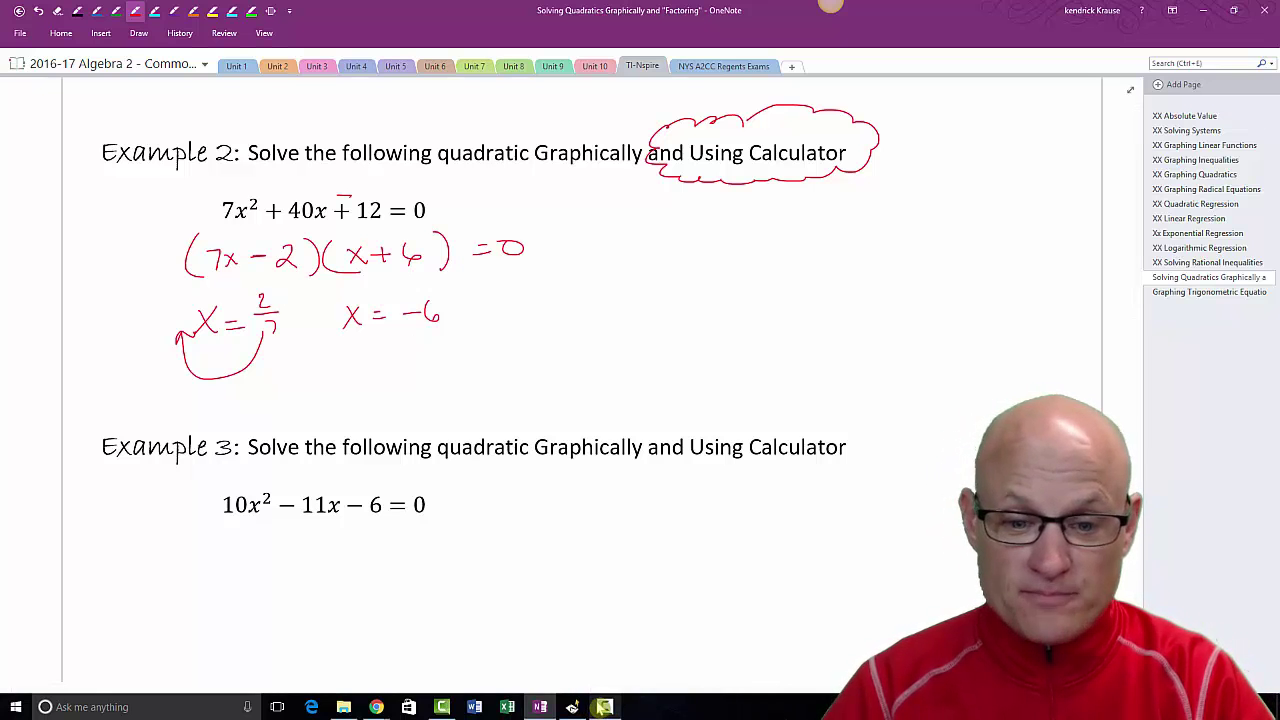
{"action": "left_click", "coordinate": [604, 707]}
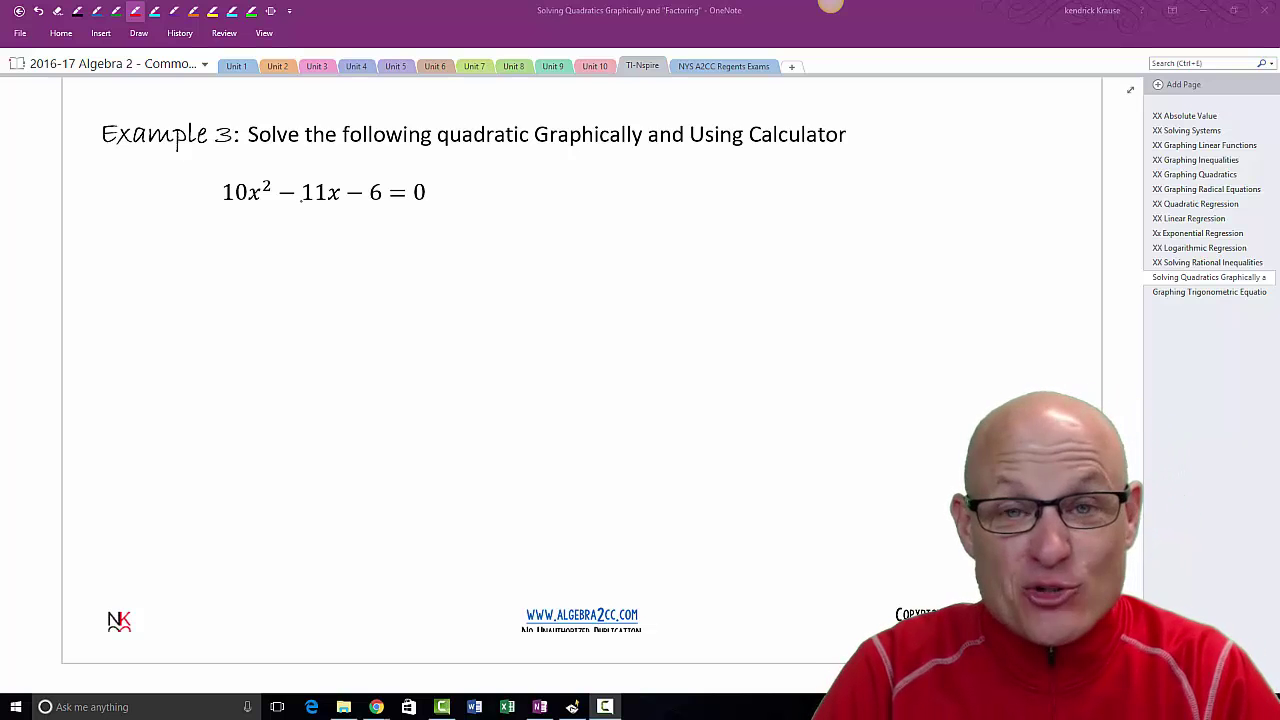
Open a graphing Scratchpad in TI-Nspire from the home screen.
{"action": "key", "text": "alt+Tab"}
{"action": "key", "text": "Tab"}
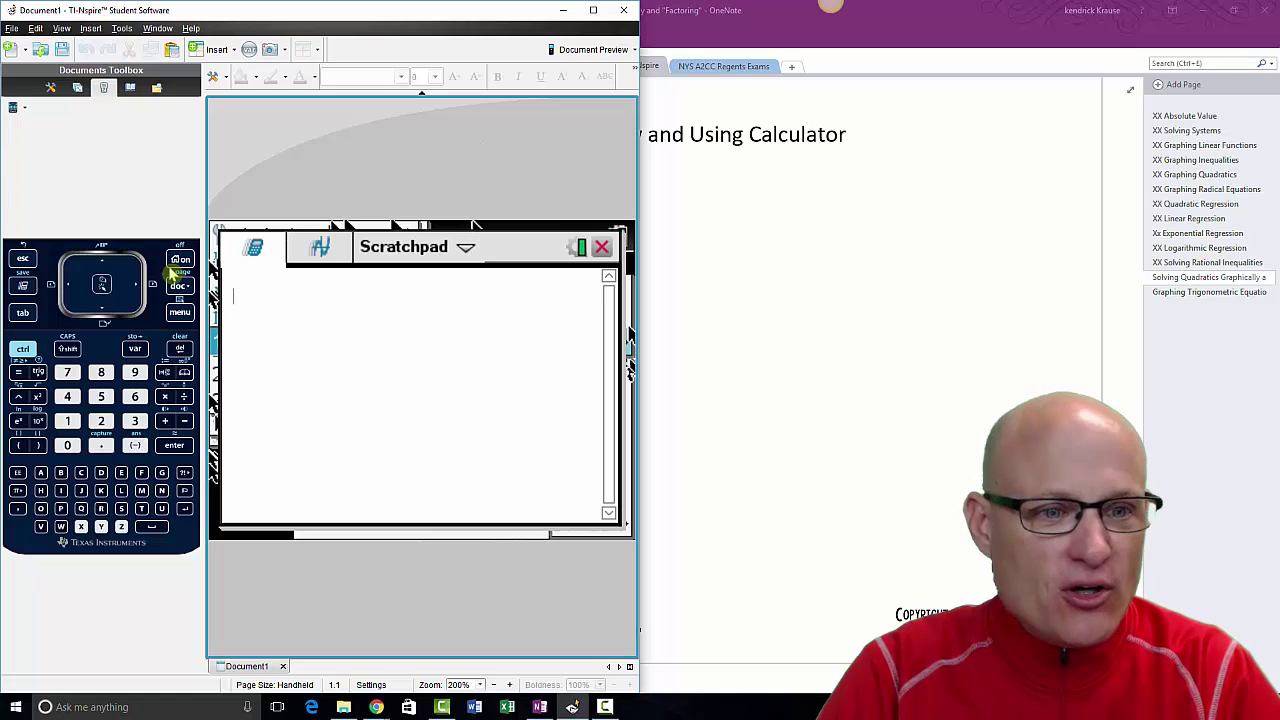
{"action": "left_click", "coordinate": [180, 262]}
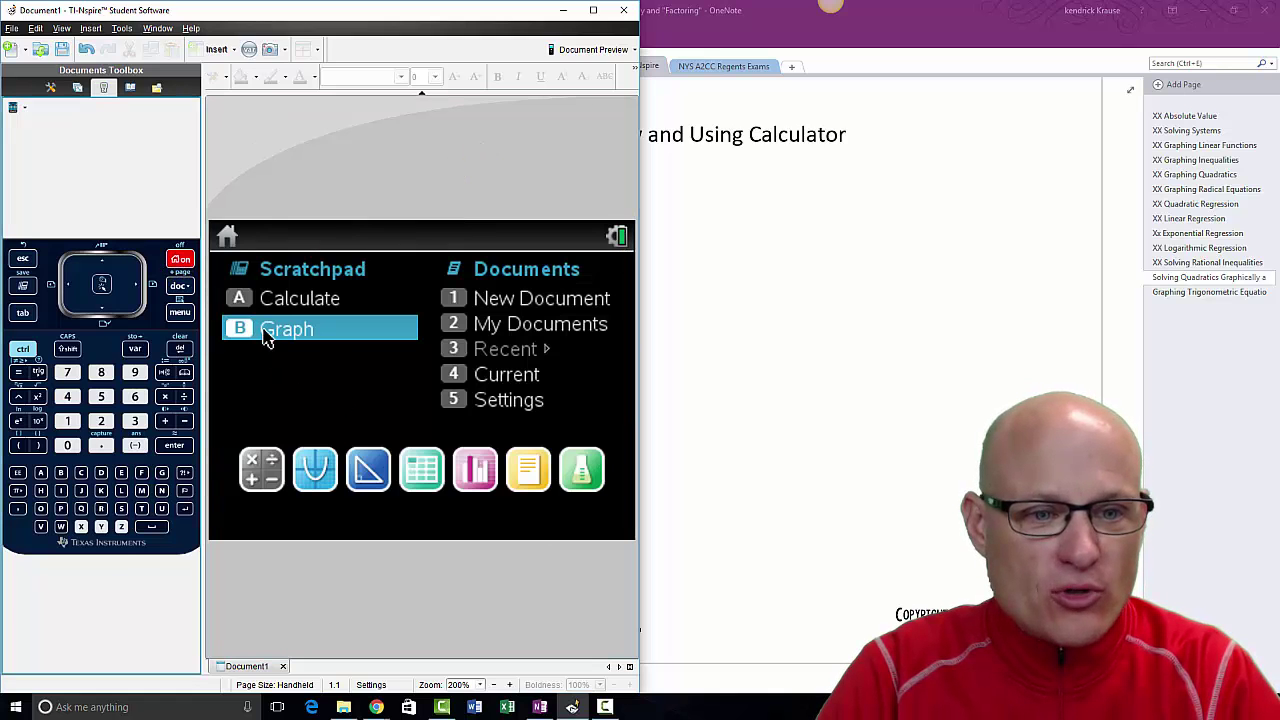
{"action": "left_click", "coordinate": [263, 338]}
{"action": "key", "text": "alt+Tab"}
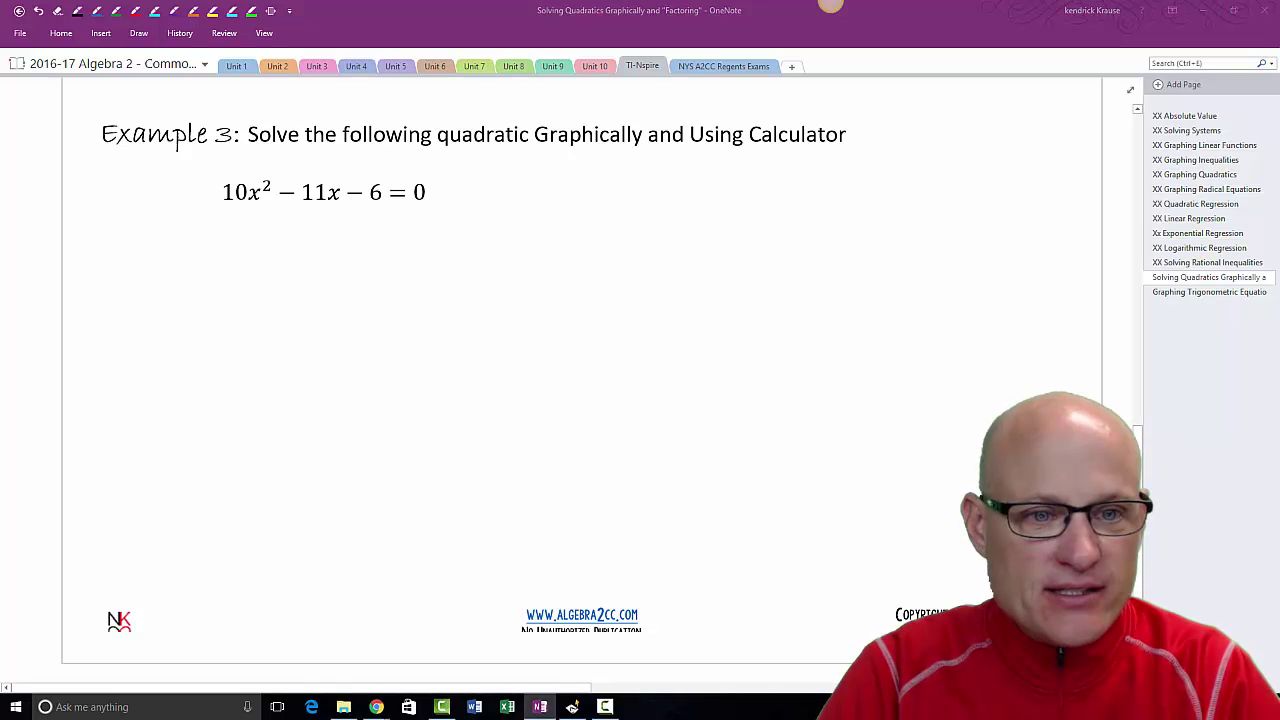
{"action": "key", "text": "alt+Tab"}
Graph f1(x) = 10x² − 11x − 6.
{"action": "type", "text": "10x"}
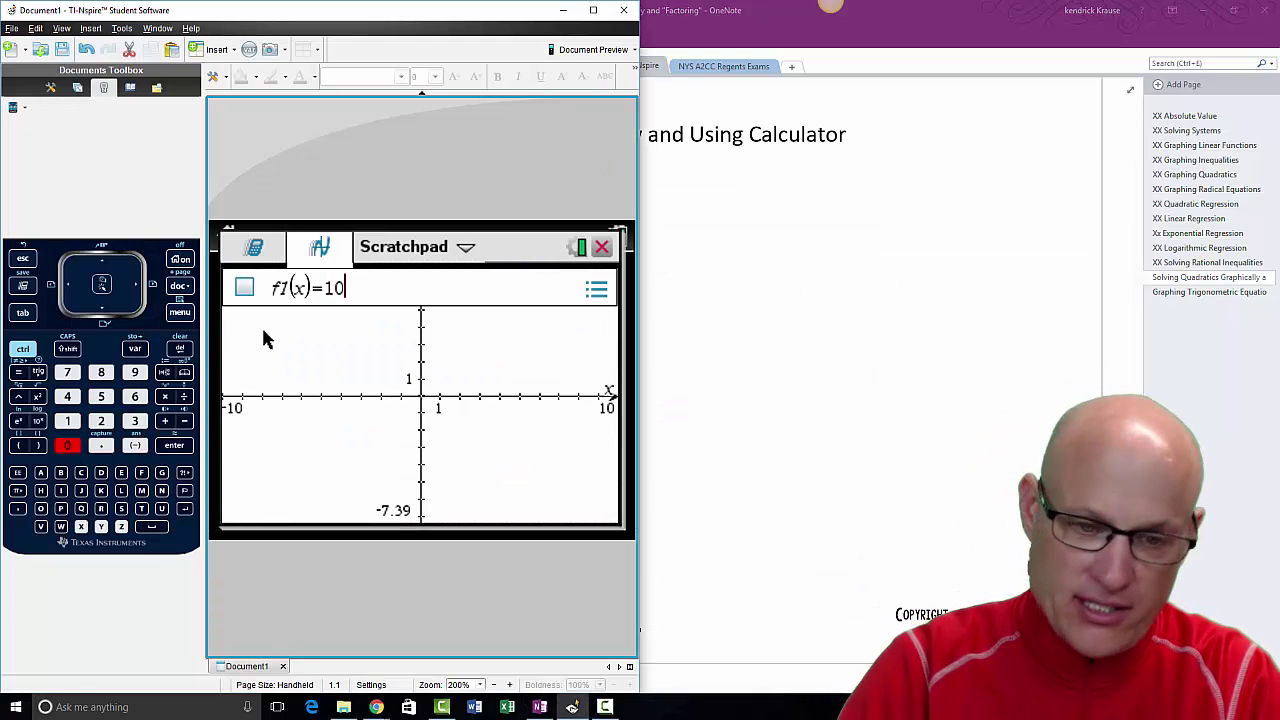
{"action": "left_click", "coordinate": [40, 395]}
{"action": "type", "text": "-11x-6"}
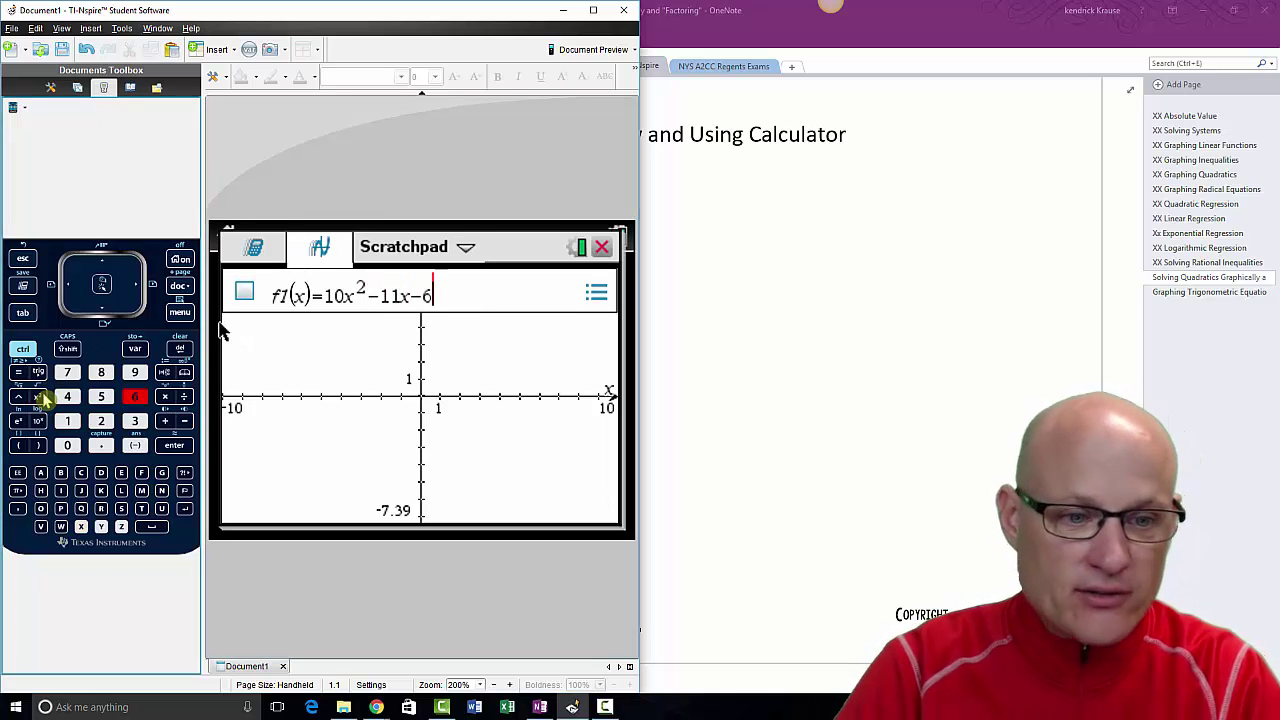
{"action": "left_click", "coordinate": [175, 447]}
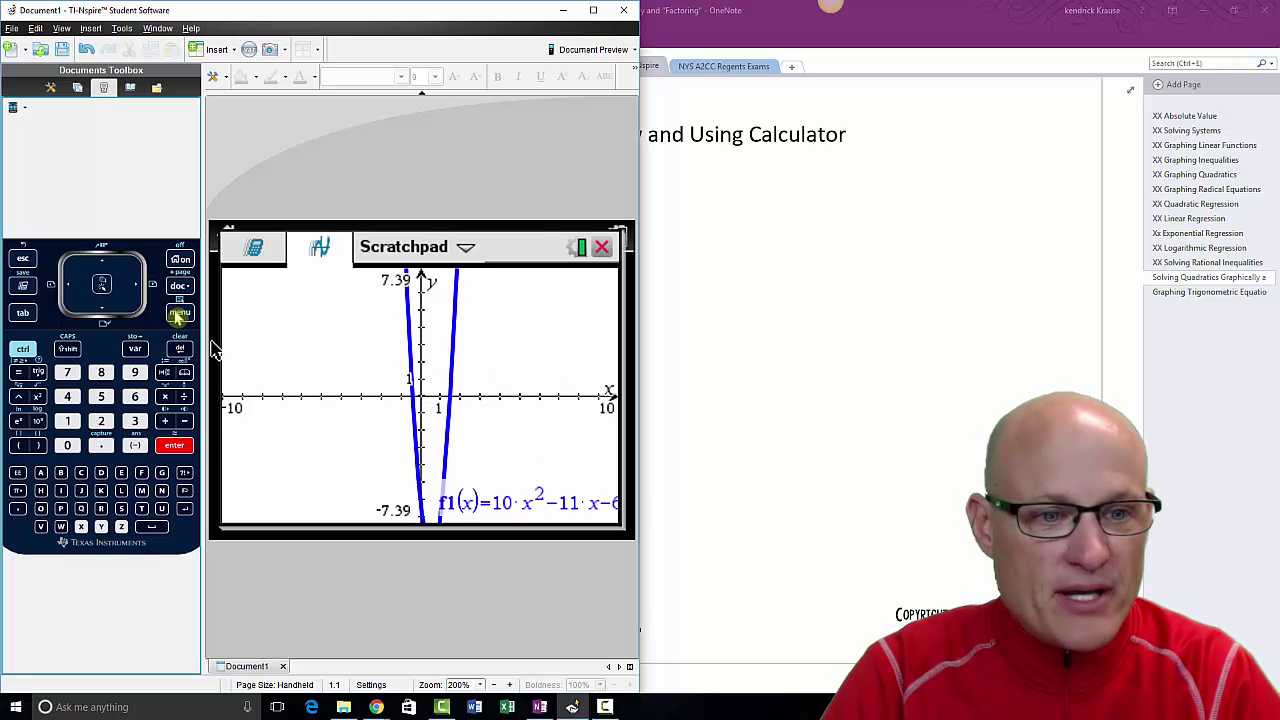
Mark the first zero (-0.4, 0) and move its label beside the y-axis.
{"action": "left_click", "coordinate": [178, 313]}
{"action": "mouse_move", "coordinate": [289, 372]}
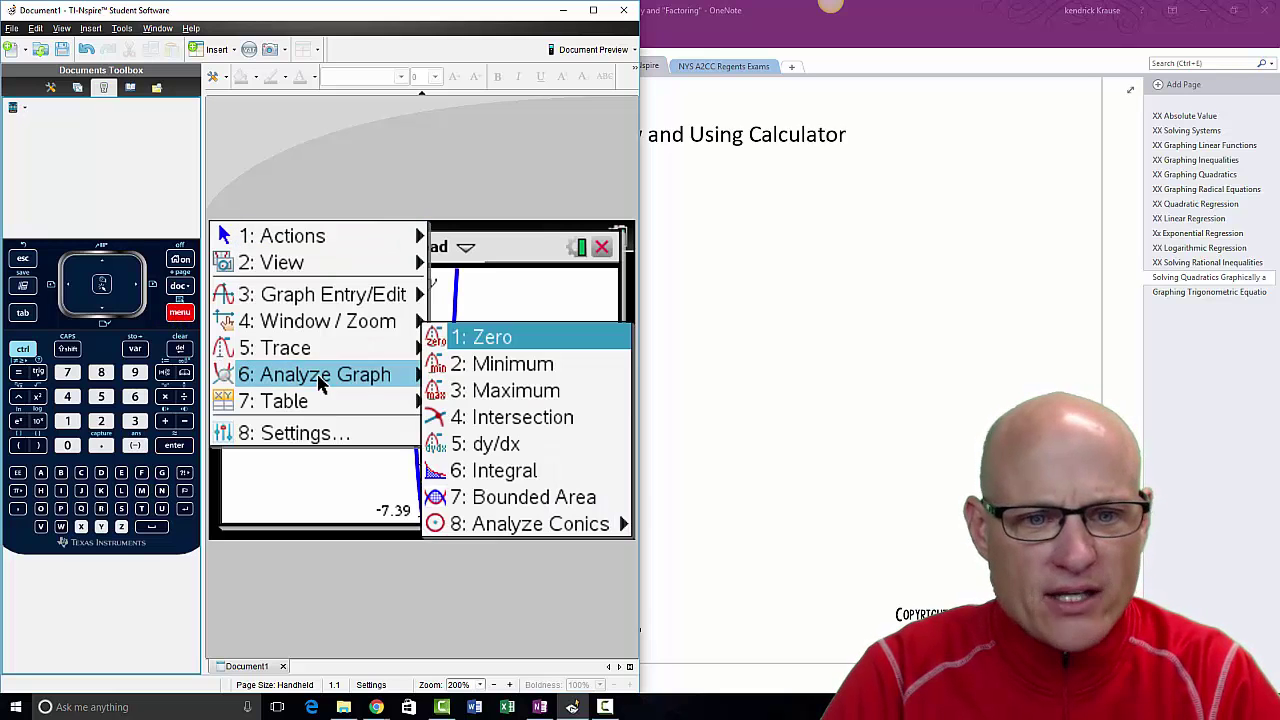
{"action": "left_click", "coordinate": [480, 338]}
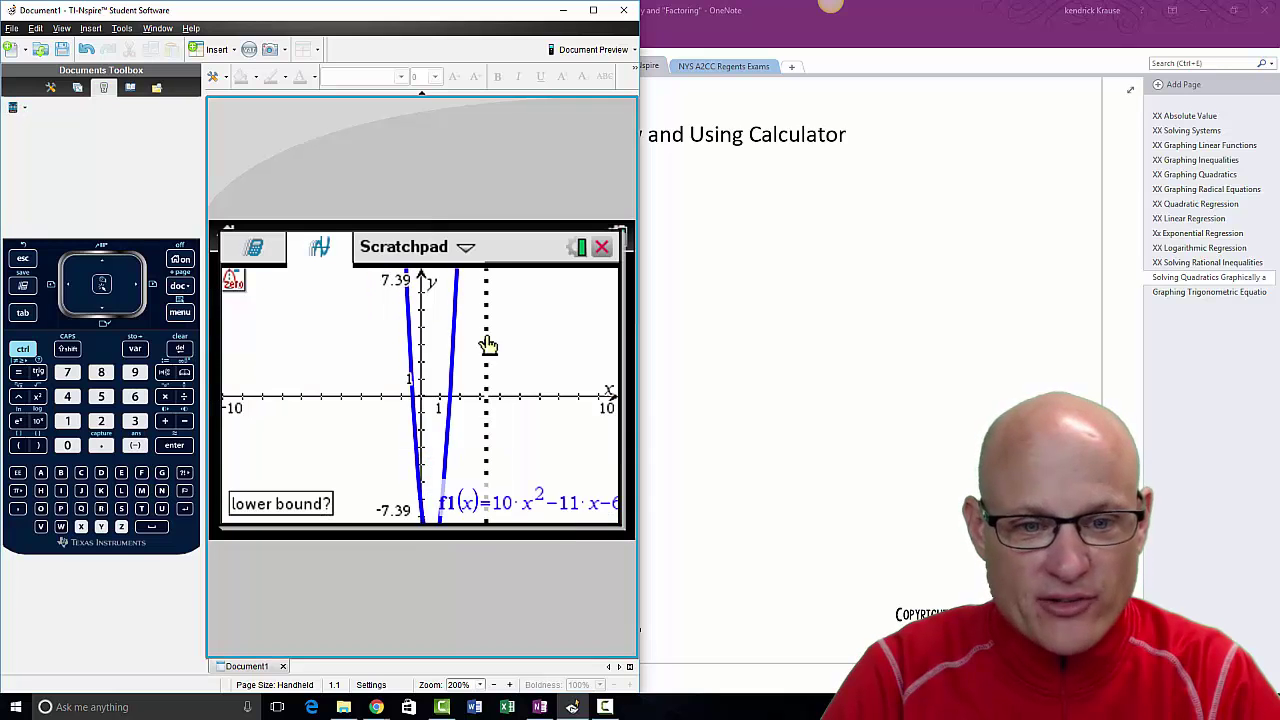
{"action": "left_click", "coordinate": [391, 349]}
{"action": "left_click", "coordinate": [441, 355]}
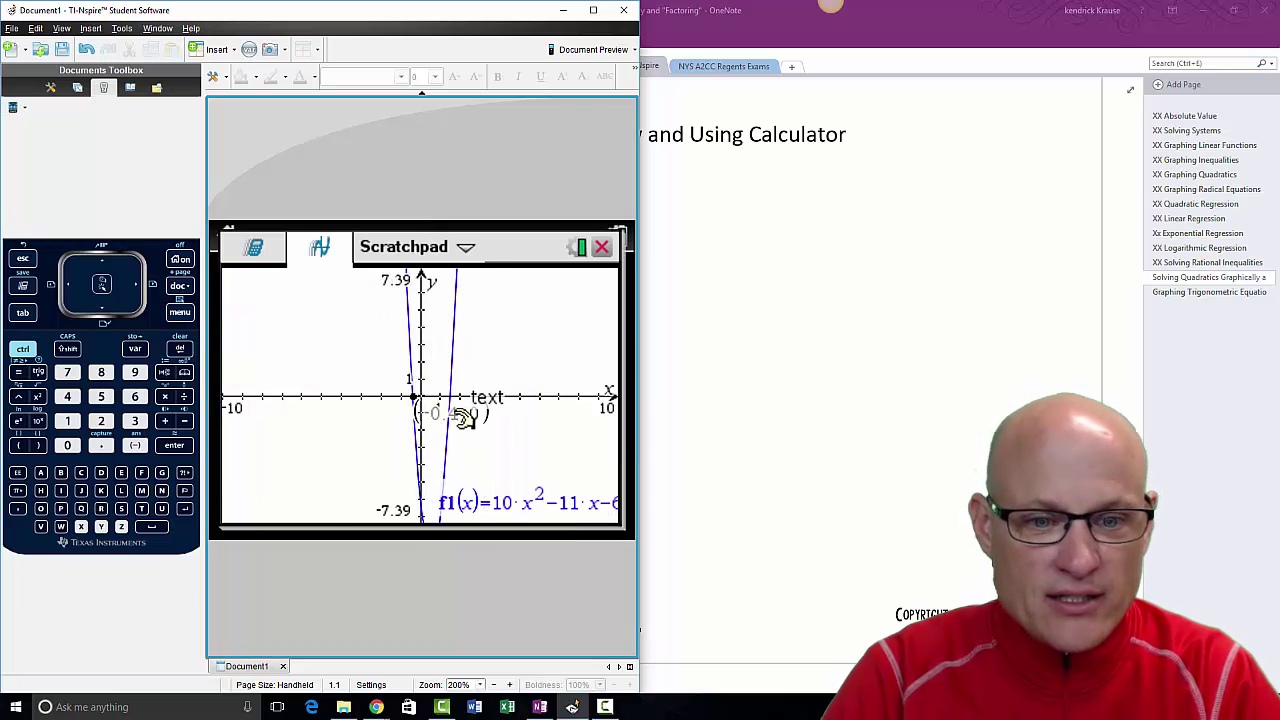
{"action": "left_click_drag", "start_coordinate": [443, 412], "coordinate": [370, 377]}
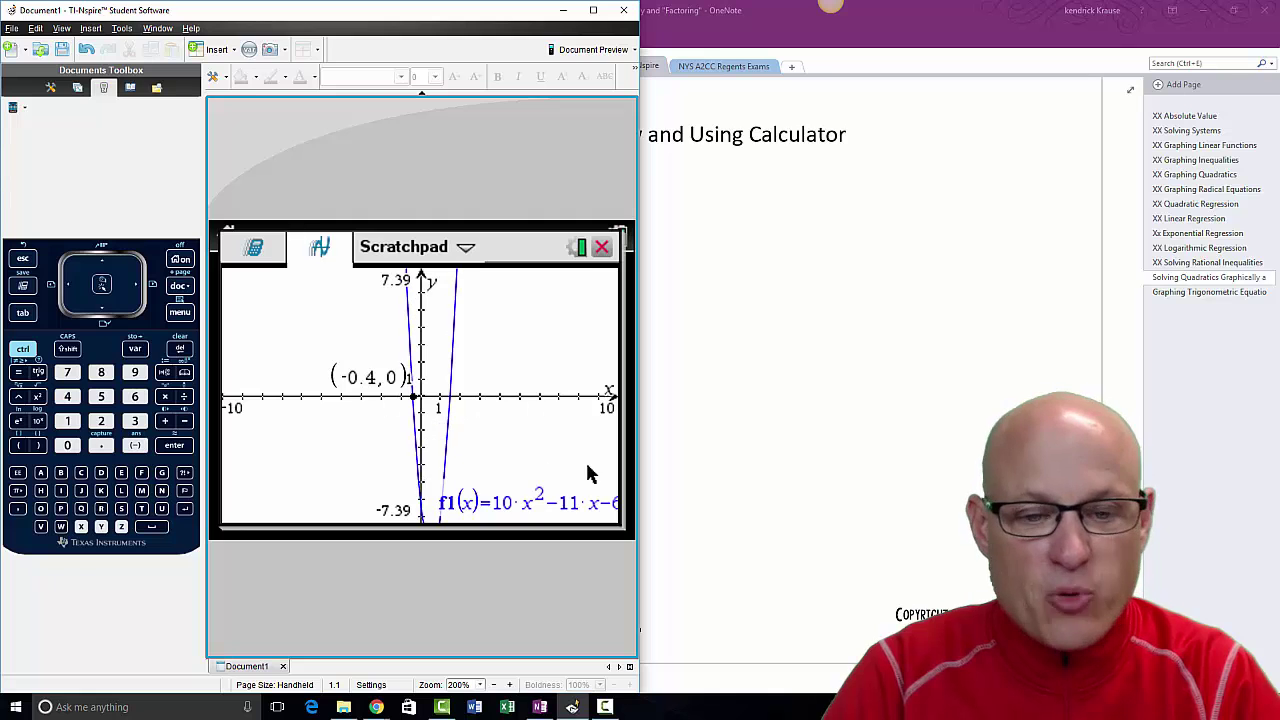
Mark the second zero (1.5, 0) and move its label above the x-axis.
{"action": "left_click", "coordinate": [180, 313]}
{"action": "mouse_move", "coordinate": [348, 388]}
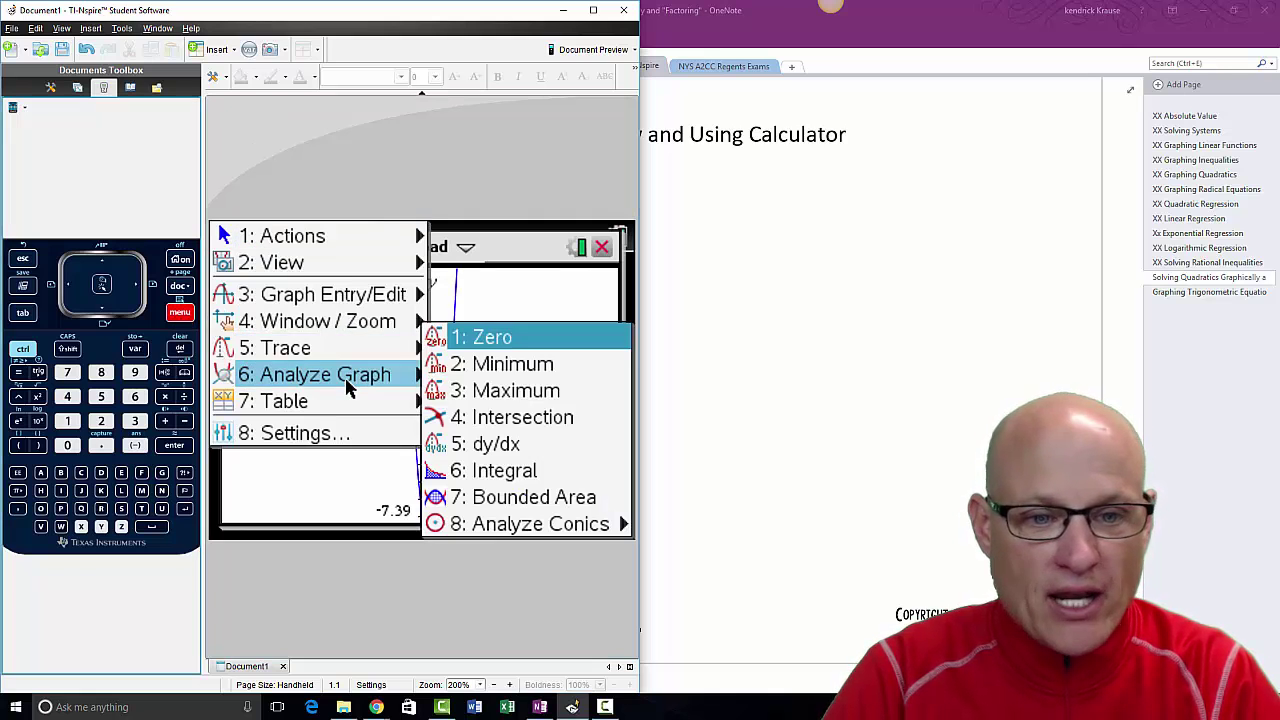
{"action": "left_click", "coordinate": [500, 338]}
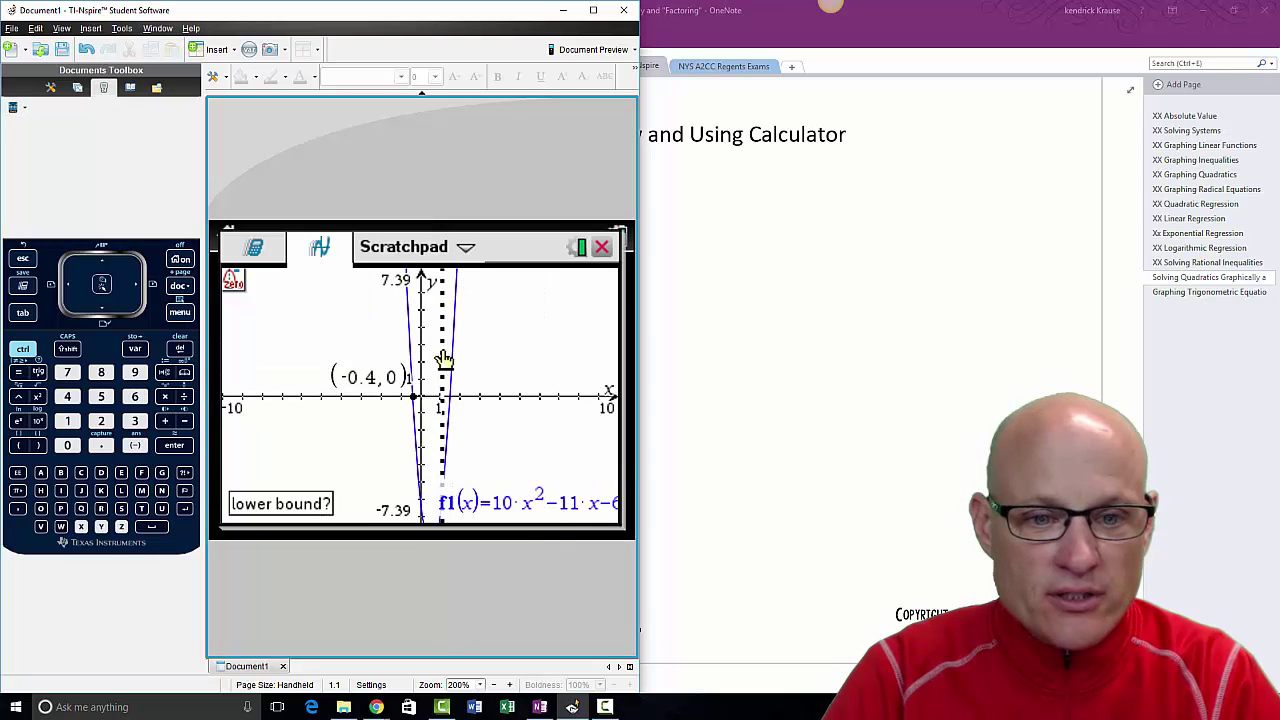
{"action": "left_click", "coordinate": [443, 358]}
{"action": "left_click", "coordinate": [470, 360]}
{"action": "left_click_drag", "start_coordinate": [476, 408], "coordinate": [507, 378]}
{"action": "left_click", "coordinate": [831, 390]}
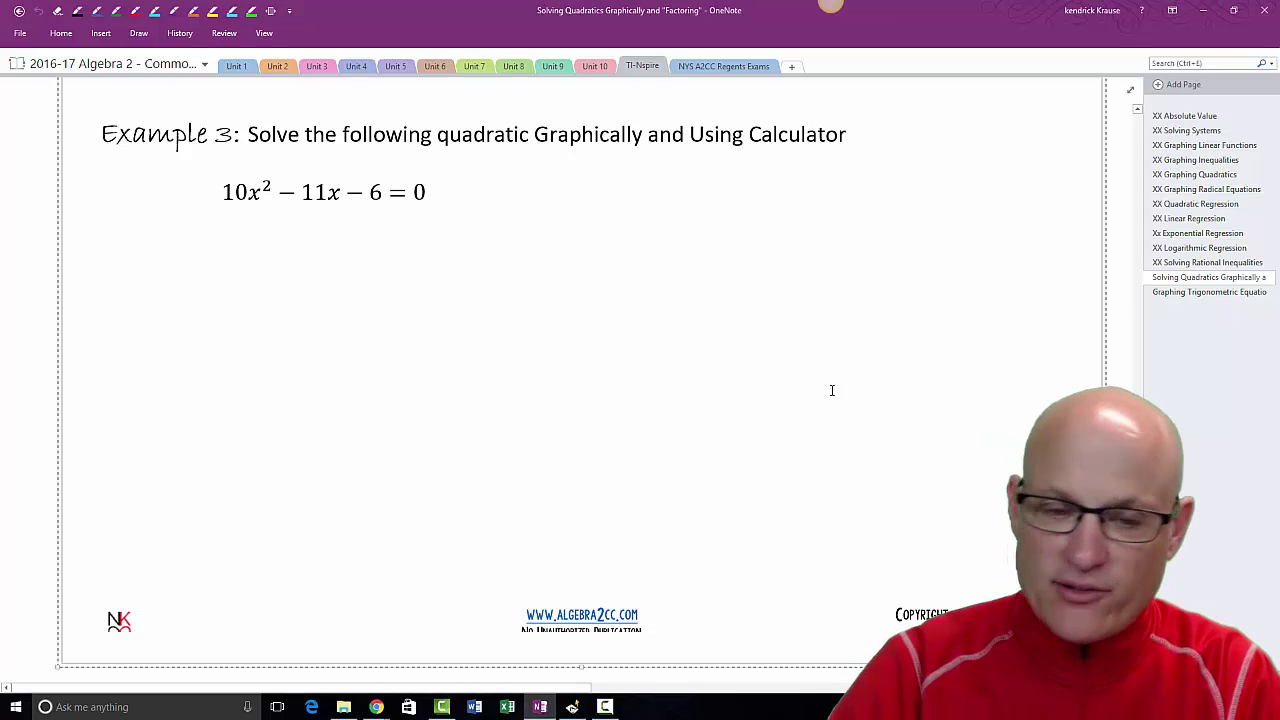
Handwrite x = -.4 and x = 1.5 in red below the equation.
{"action": "left_click", "coordinate": [135, 11]}
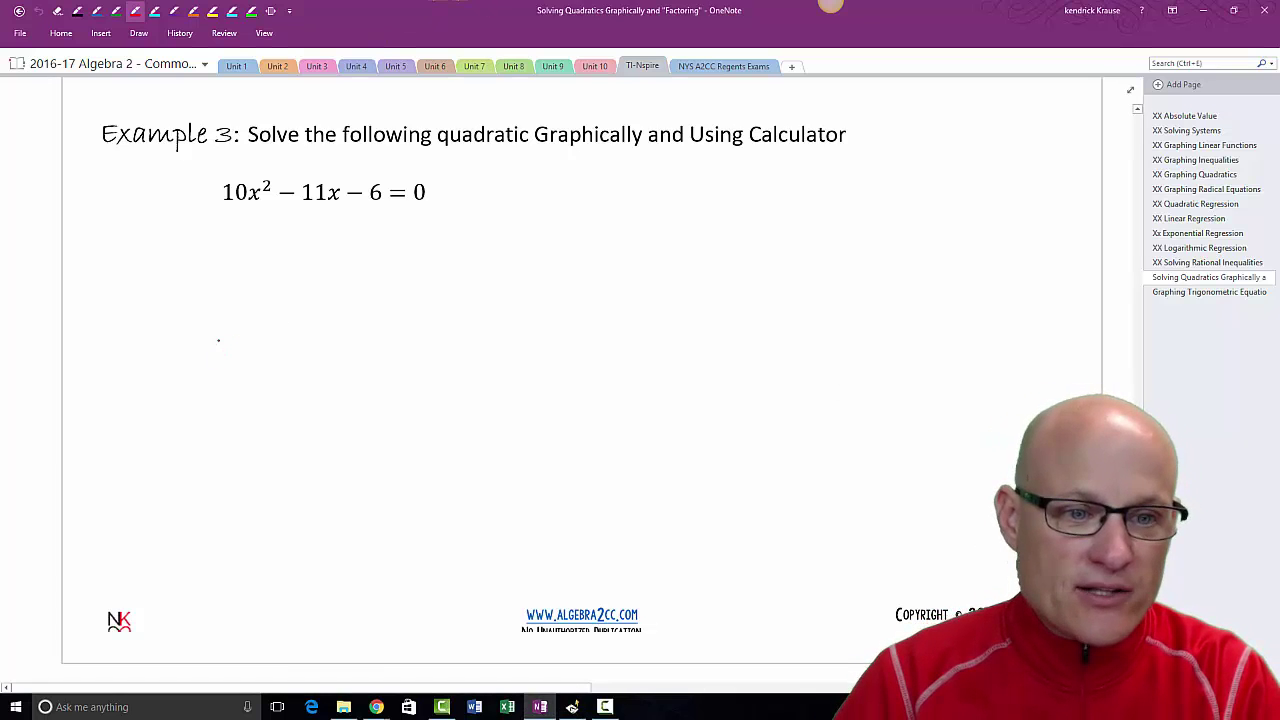
{"action": "left_click_drag", "start_coordinate": [219, 341], "coordinate": [236, 358]}
{"action": "mouse_move", "coordinate": [244, 349]}
{"action": "left_mouse_down"}
{"action": "mouse_move", "coordinate": [257, 347]}
{"action": "mouse_move", "coordinate": [220, 358]}
{"action": "left_mouse_up"}
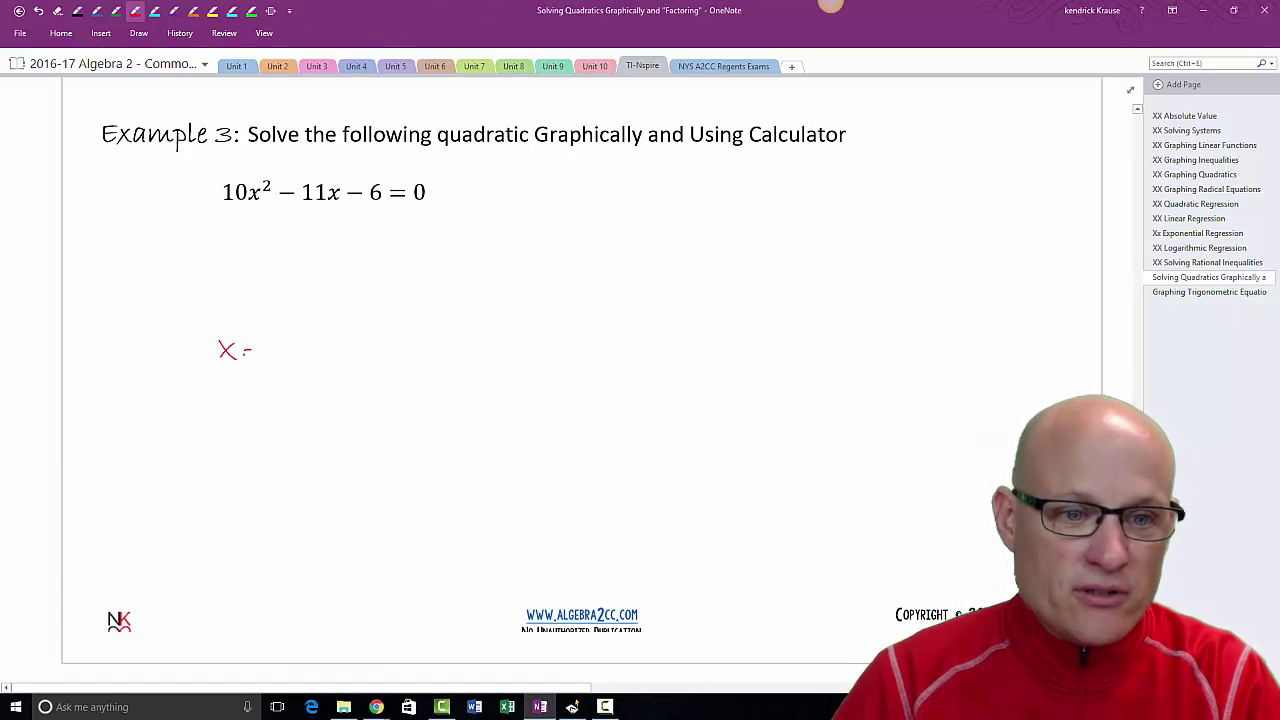
{"action": "left_click_drag", "start_coordinate": [310, 339], "coordinate": [312, 359]}
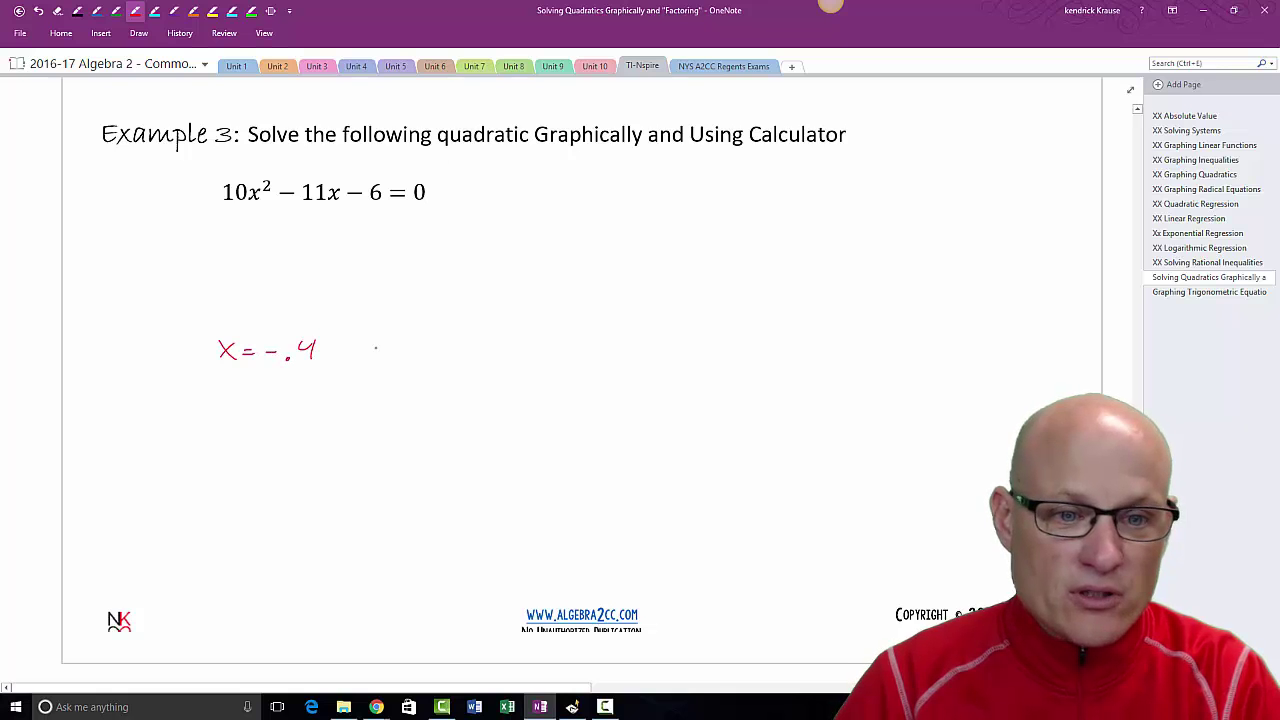
{"action": "mouse_move", "coordinate": [403, 338]}
{"action": "left_mouse_down"}
{"action": "mouse_move", "coordinate": [390, 360]}
{"action": "mouse_move", "coordinate": [404, 358]}
{"action": "left_mouse_up"}
{"action": "left_click_drag", "start_coordinate": [414, 345], "coordinate": [429, 352]}
{"action": "left_click_drag", "start_coordinate": [447, 334], "coordinate": [444, 358]}
{"action": "left_click", "coordinate": [461, 354]}
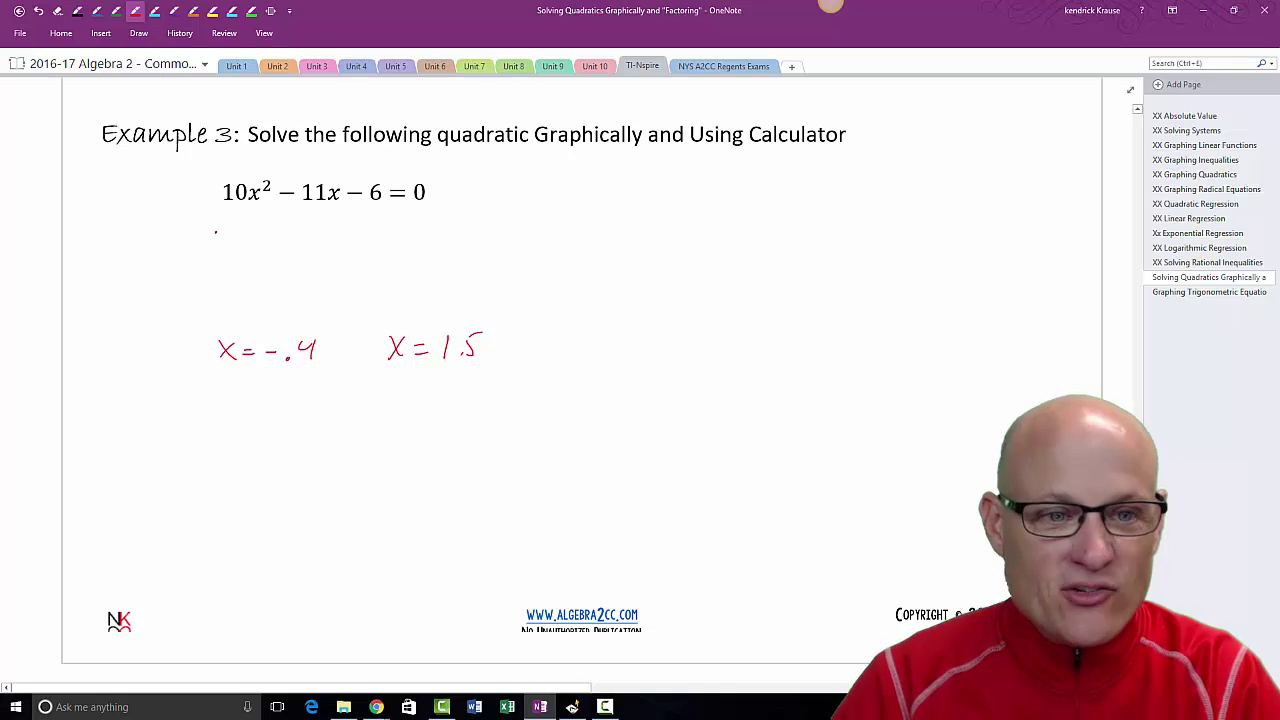
Draw the empty factored form ( )( ) = 0 and erase a stray dot.
{"action": "left_click_drag", "start_coordinate": [217, 232], "coordinate": [214, 273]}
{"action": "mouse_move", "coordinate": [337, 239]}
{"action": "left_mouse_down"}
{"action": "mouse_move", "coordinate": [338, 268]}
{"action": "mouse_move", "coordinate": [373, 263]}
{"action": "left_mouse_up"}
{"action": "left_click_drag", "start_coordinate": [467, 234], "coordinate": [470, 269]}
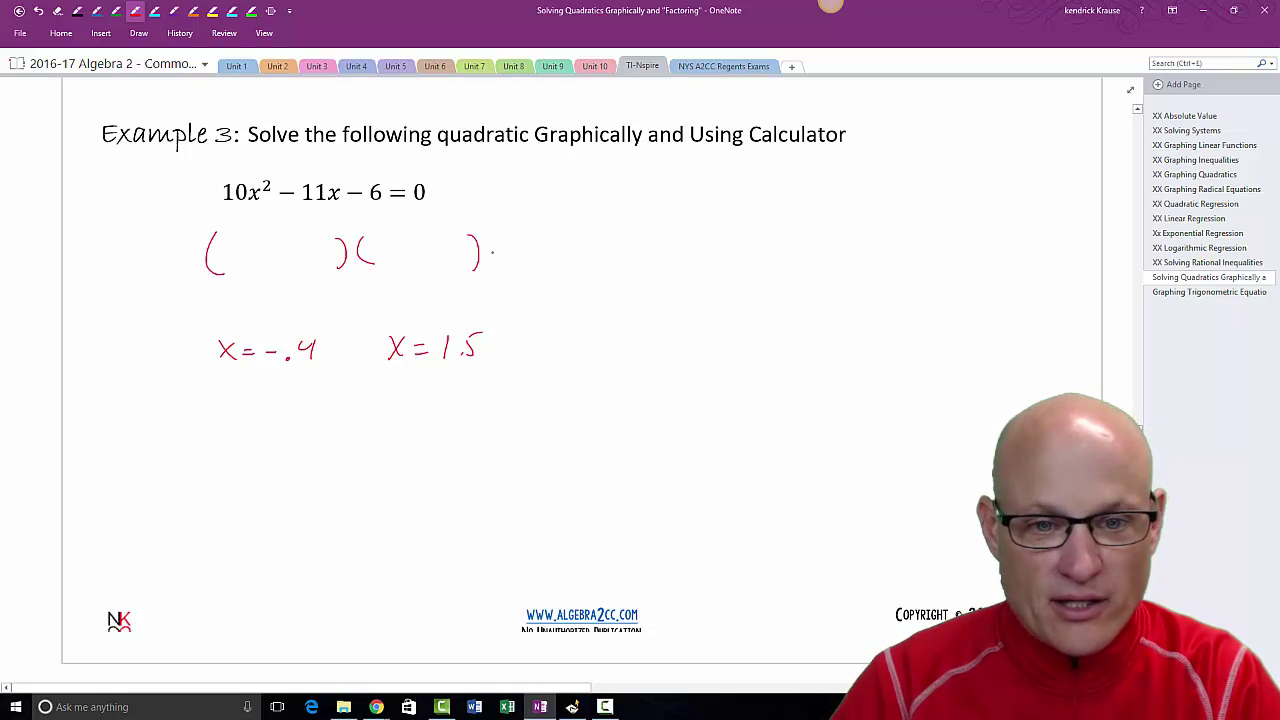
{"action": "left_click_drag", "start_coordinate": [536, 243], "coordinate": [538, 244]}
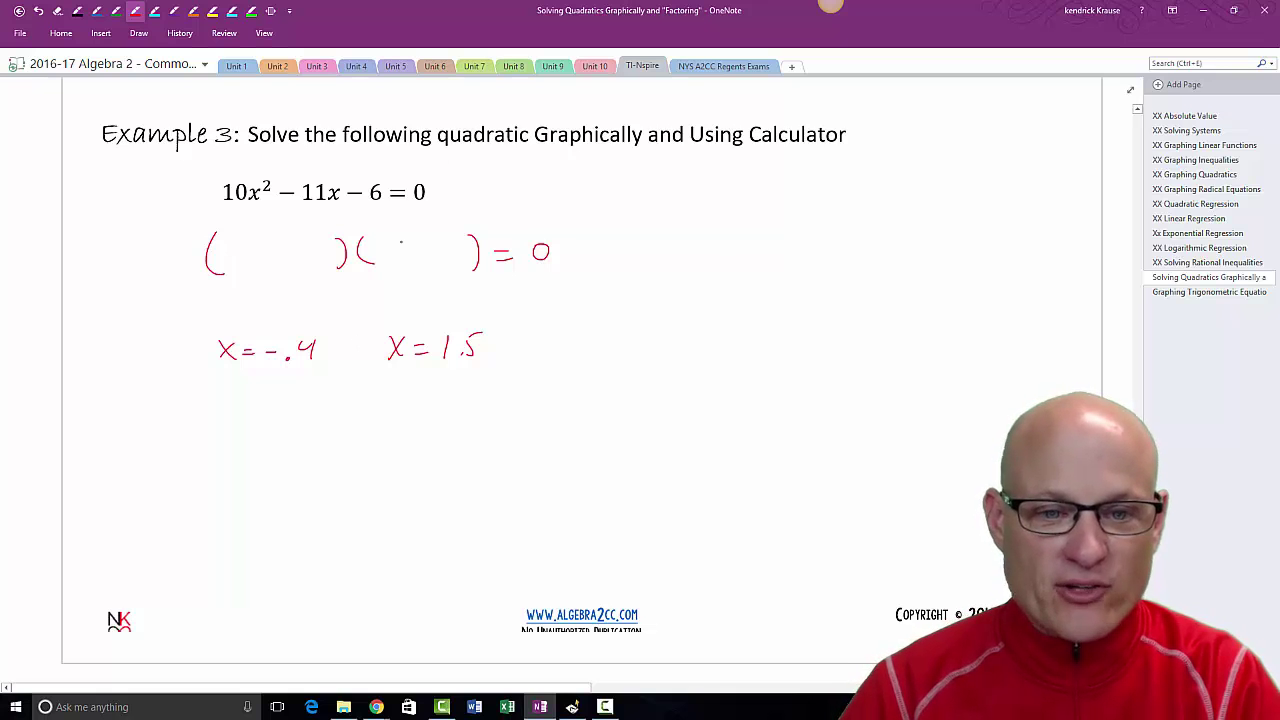
{"action": "left_click_drag", "start_coordinate": [500, 354], "coordinate": [473, 351]}
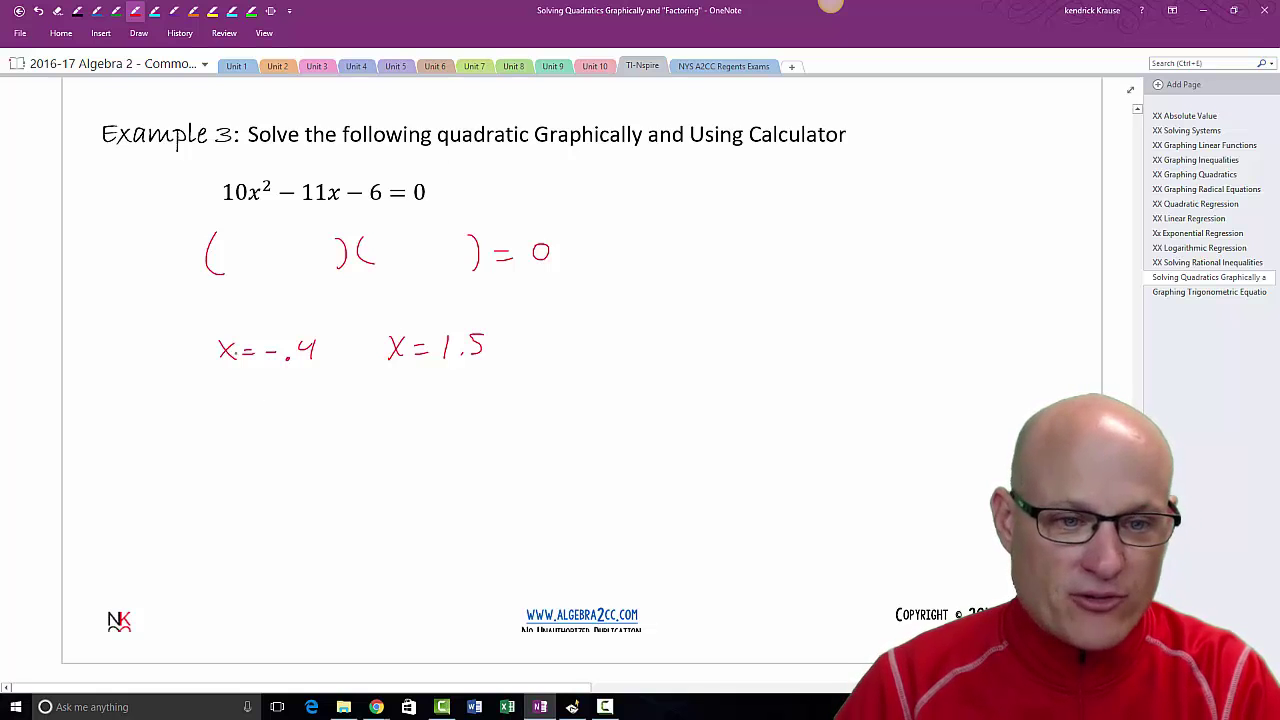
Write x = above each root, -.4 and 1.5.
{"action": "mouse_move", "coordinate": [243, 296]}
{"action": "left_mouse_down"}
{"action": "mouse_move", "coordinate": [229, 316]}
{"action": "mouse_move", "coordinate": [245, 315]}
{"action": "left_mouse_up"}
{"action": "left_click_drag", "start_coordinate": [254, 305], "coordinate": [270, 313]}
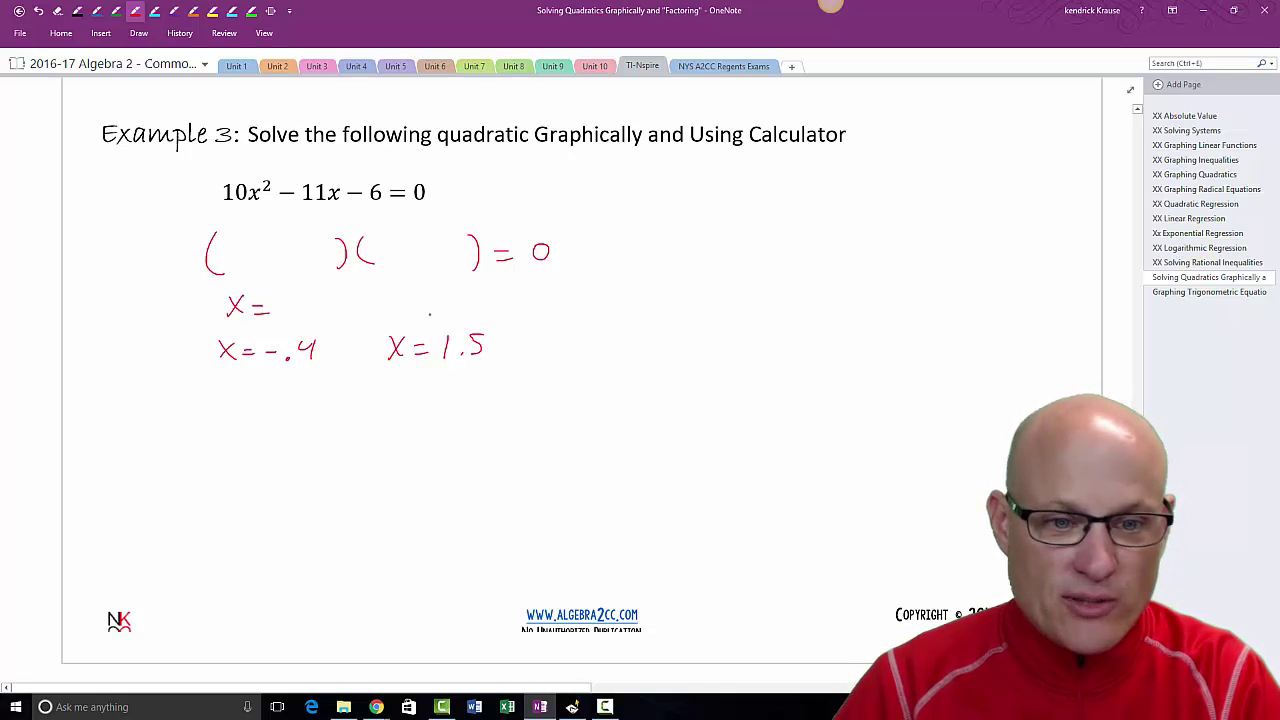
{"action": "left_click_drag", "start_coordinate": [396, 296], "coordinate": [385, 312]}
{"action": "left_click_drag", "start_coordinate": [385, 297], "coordinate": [399, 311]}
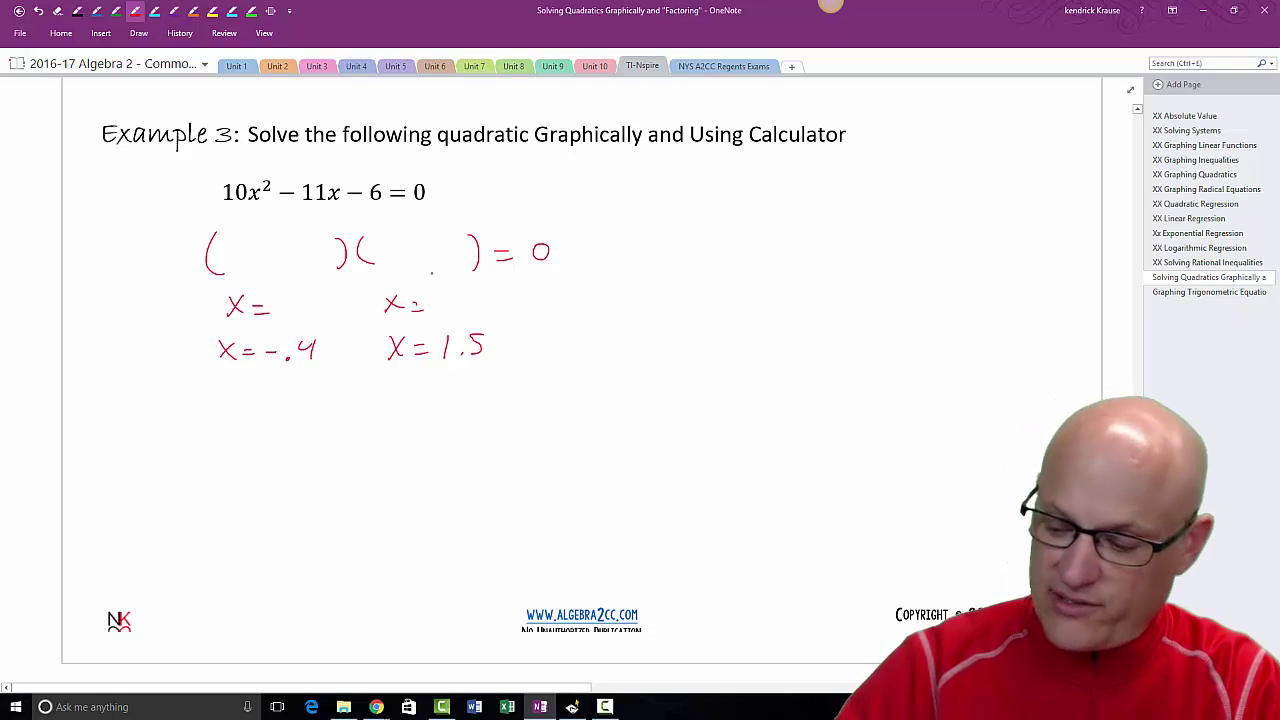
On the Scratchpad calculator, start Polynomial Roots with degree 2.
{"action": "left_click", "coordinate": [572, 707]}
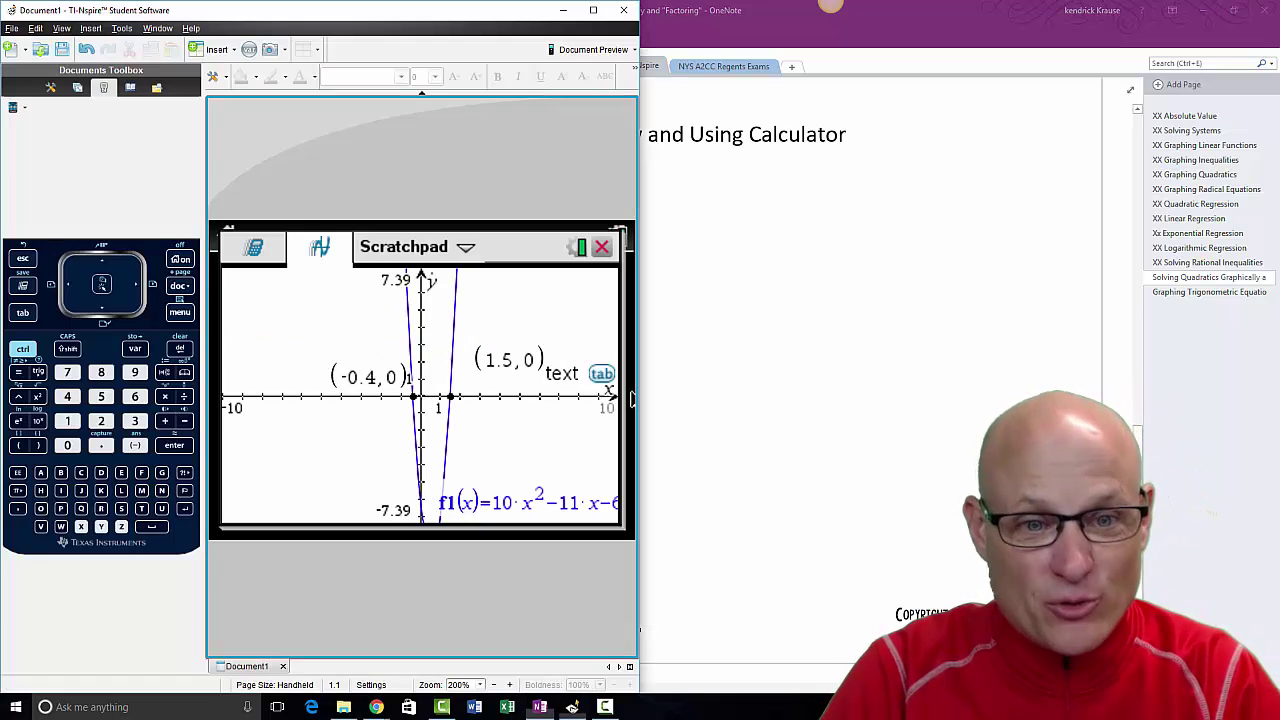
{"action": "left_click", "coordinate": [22, 287]}
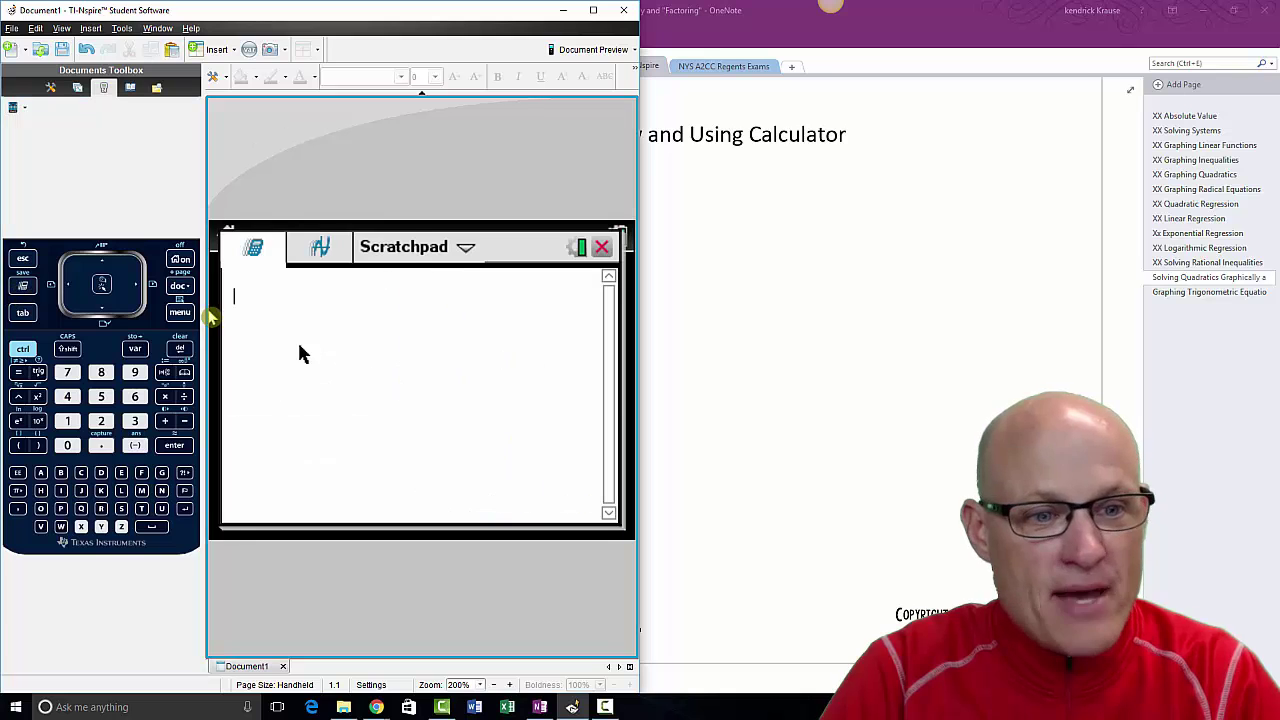
{"action": "left_click", "coordinate": [180, 314]}
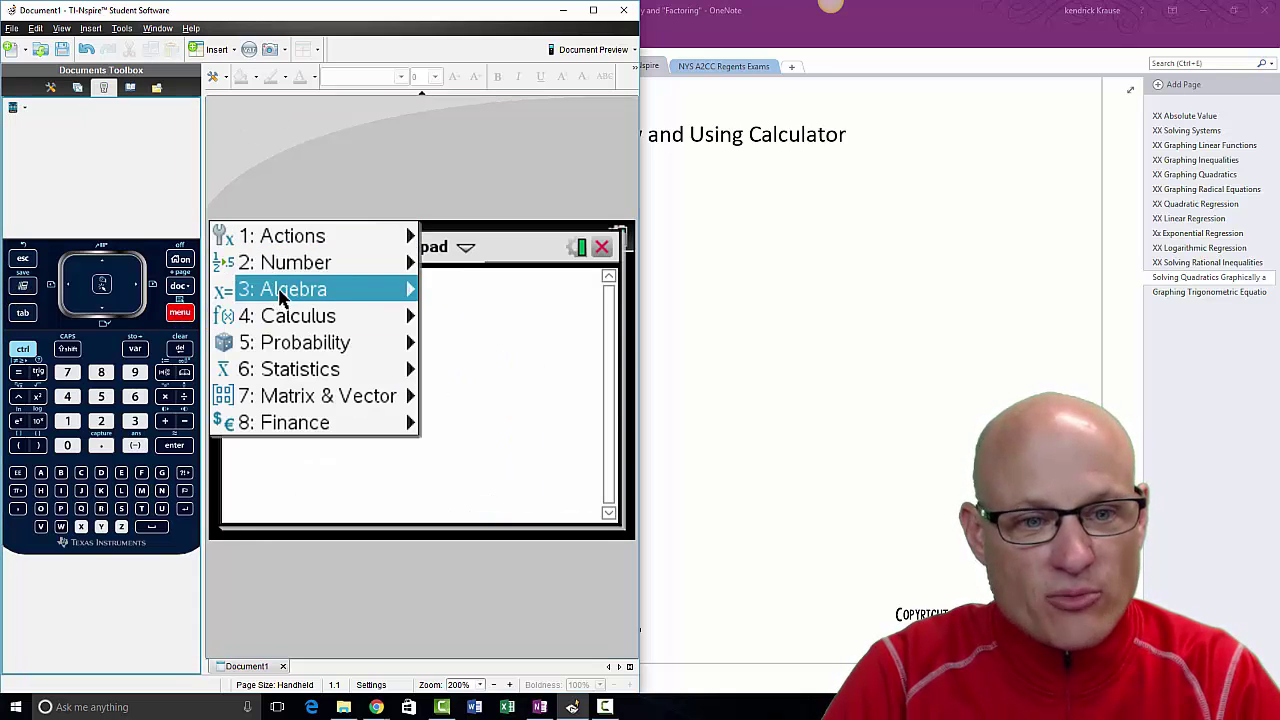
{"action": "mouse_move", "coordinate": [276, 292]}
{"action": "mouse_move", "coordinate": [285, 342]}
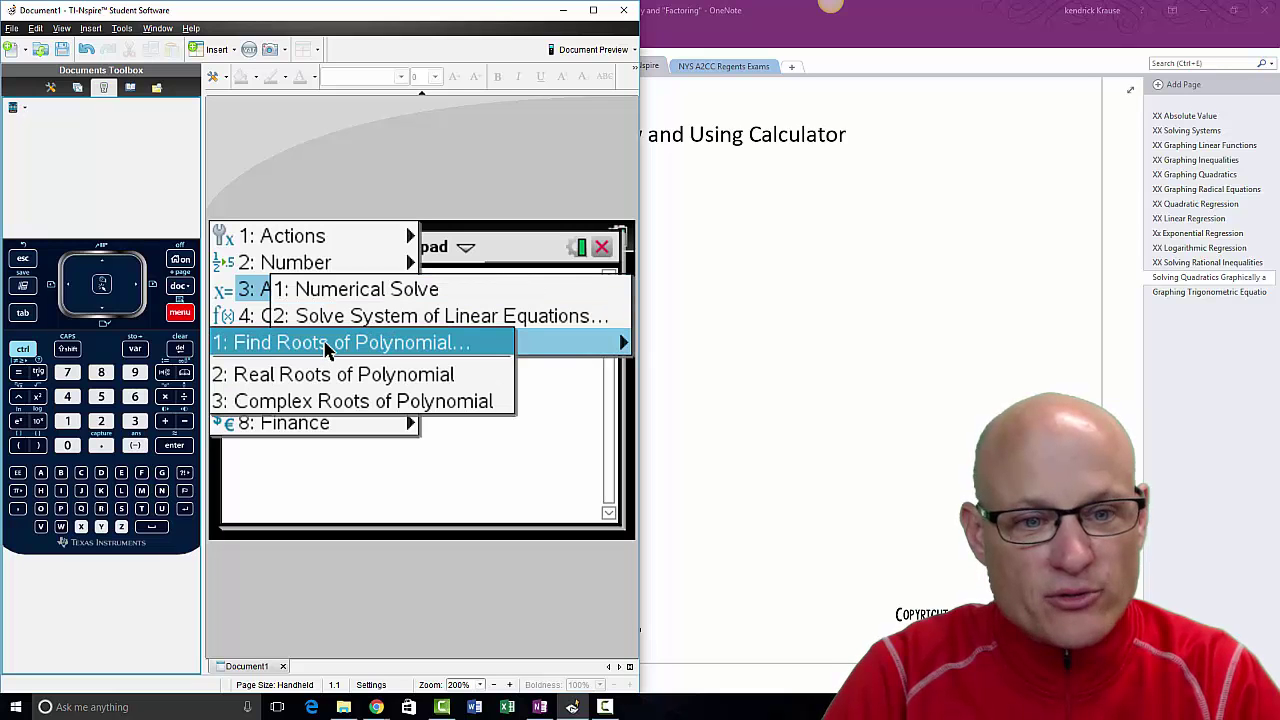
{"action": "left_click", "coordinate": [440, 343]}
{"action": "left_click", "coordinate": [458, 447]}
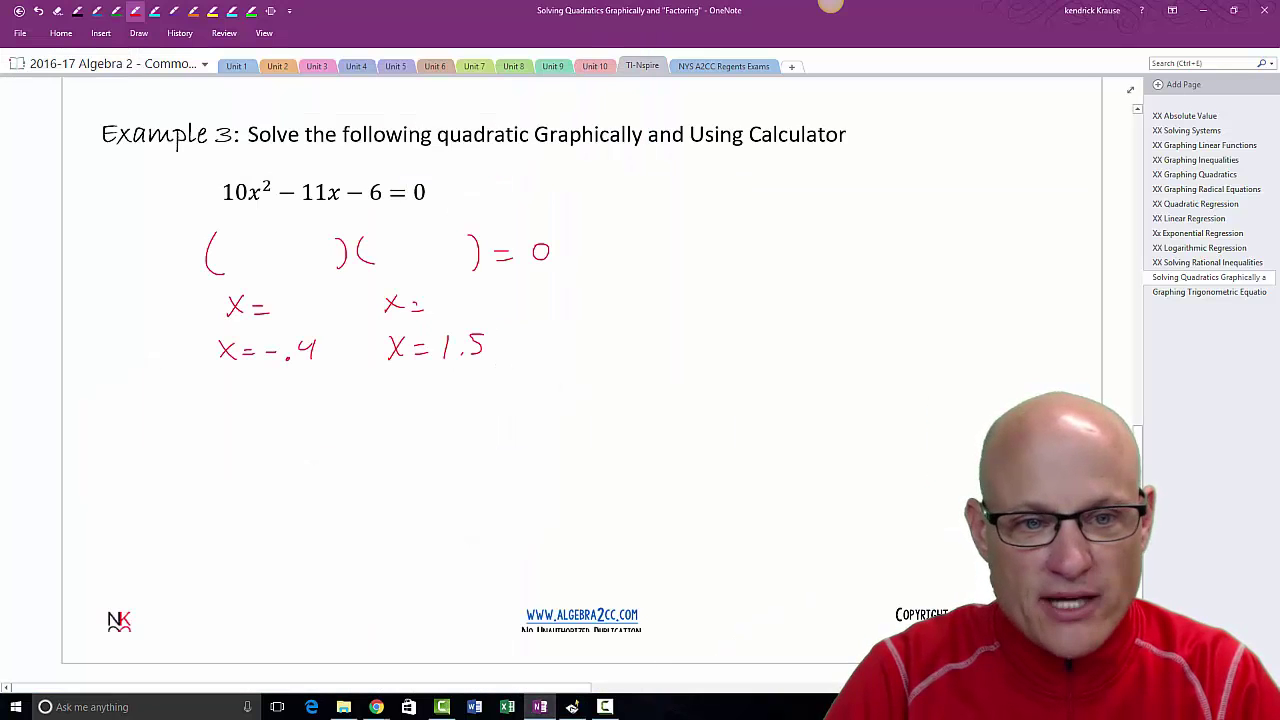
Enter coefficients 10, −11, −6 and evaluate polyRoots, getting −2/5 and 3/2.
{"action": "key", "text": "alt+Tab"}
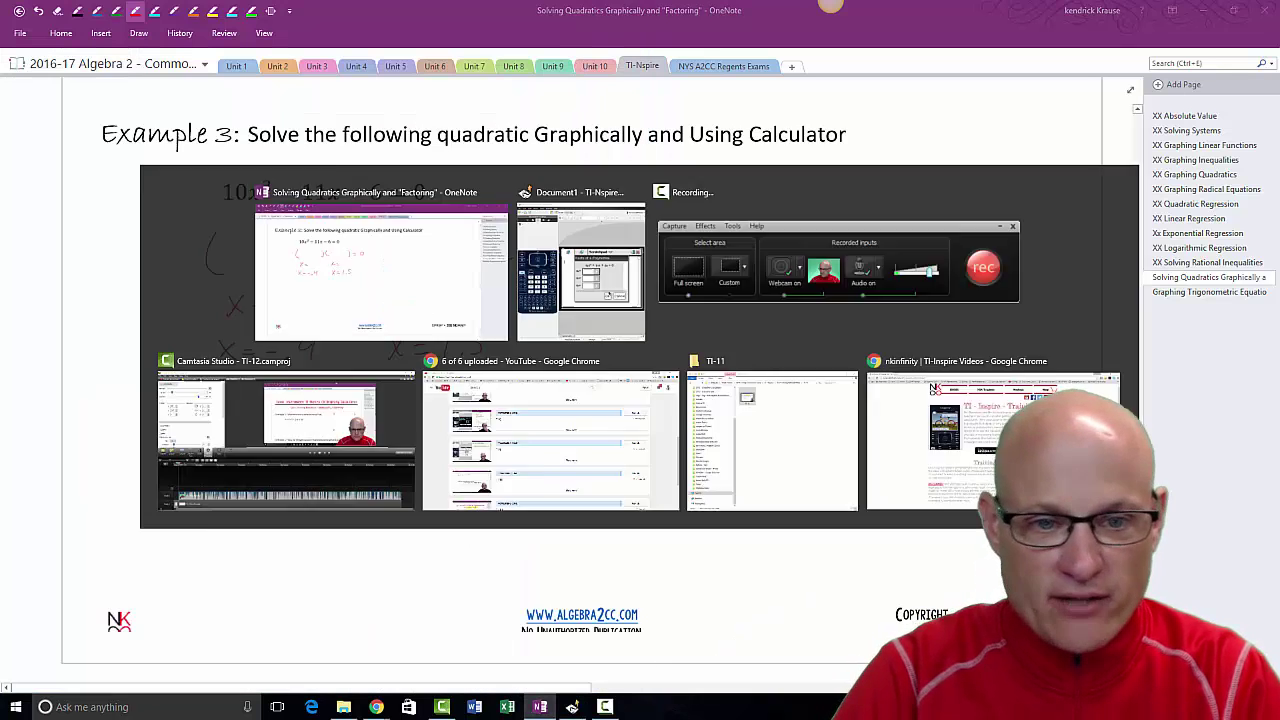
{"action": "type", "text": "10"}
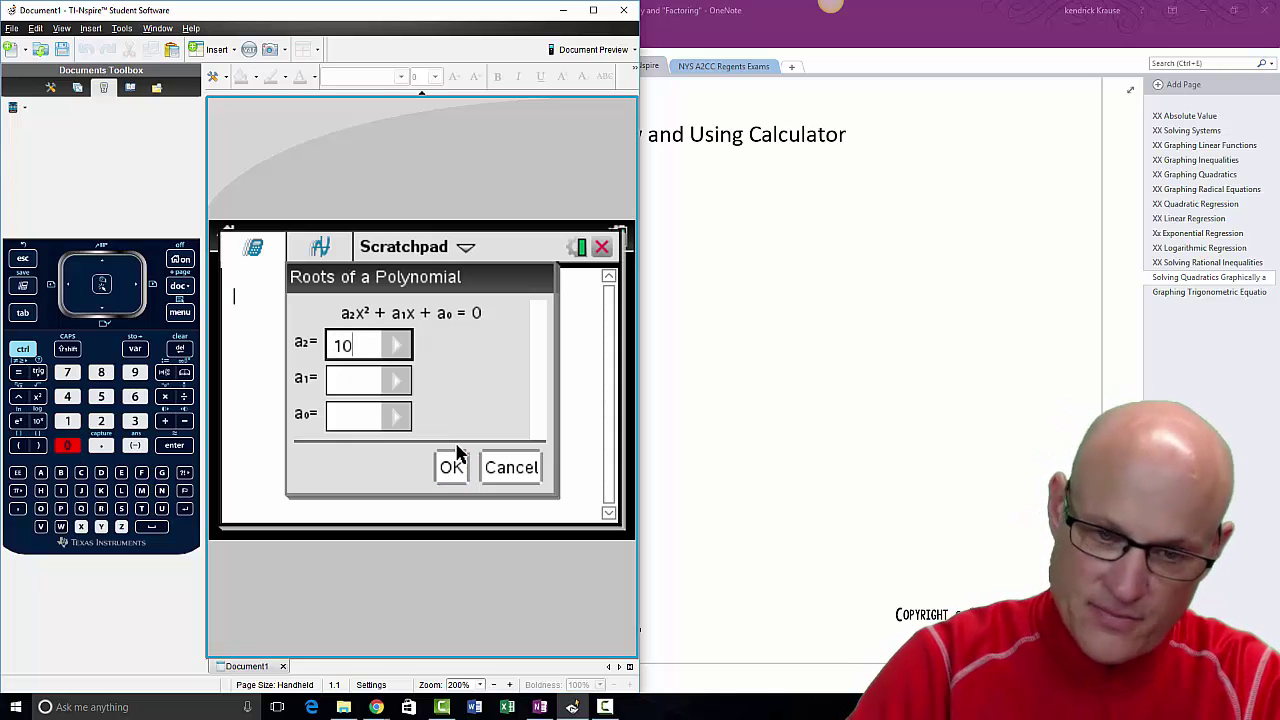
{"action": "key", "text": "Tab"}
{"action": "type", "text": "-11"}
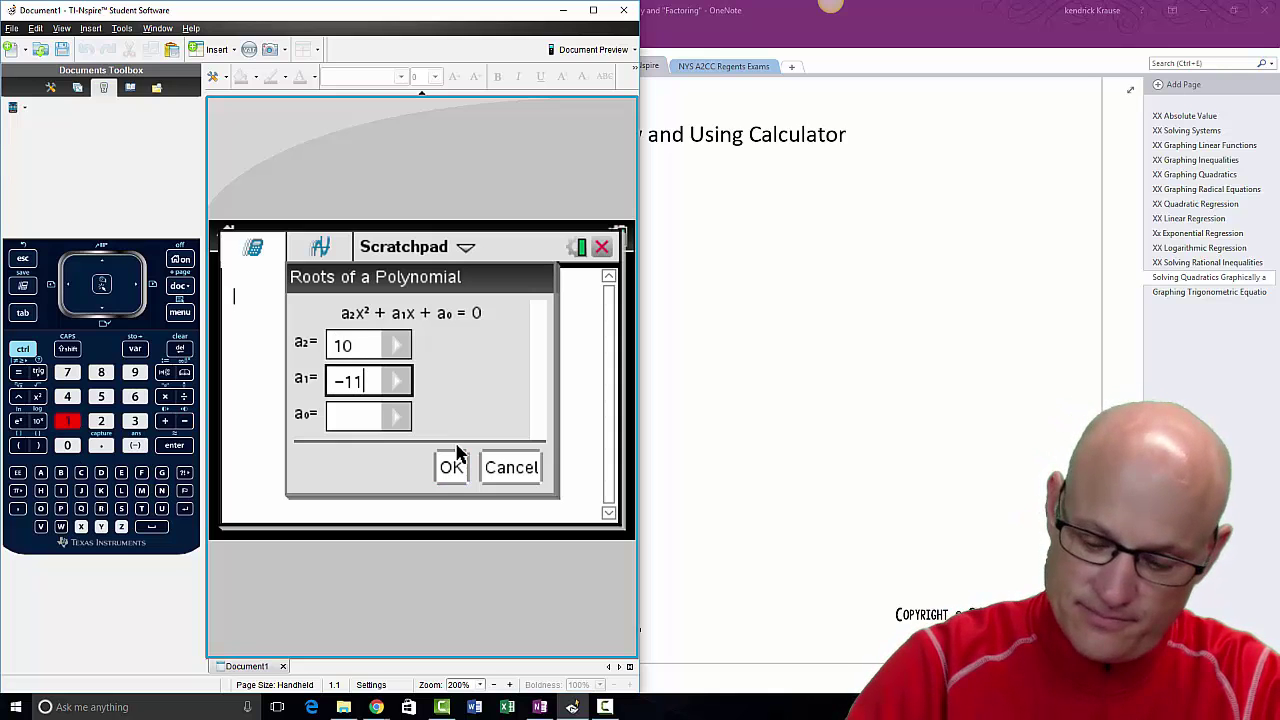
{"action": "key", "text": "Tab"}
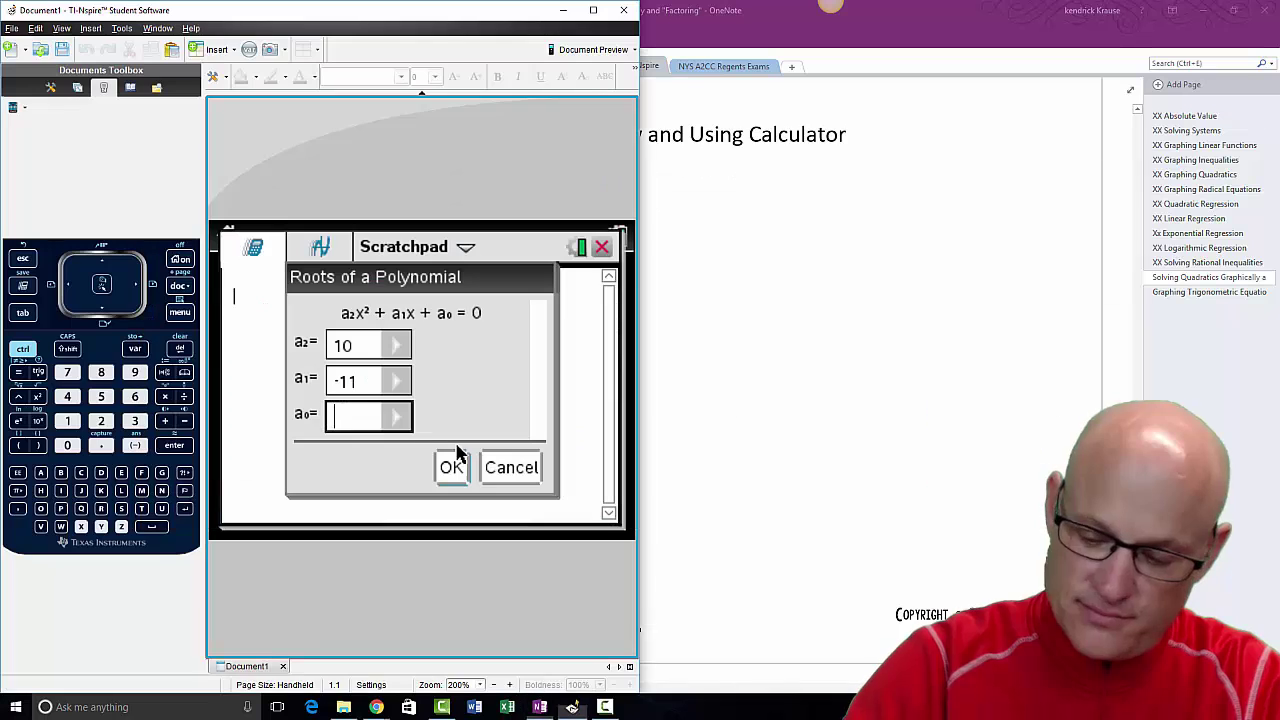
{"action": "type", "text": "-6"}
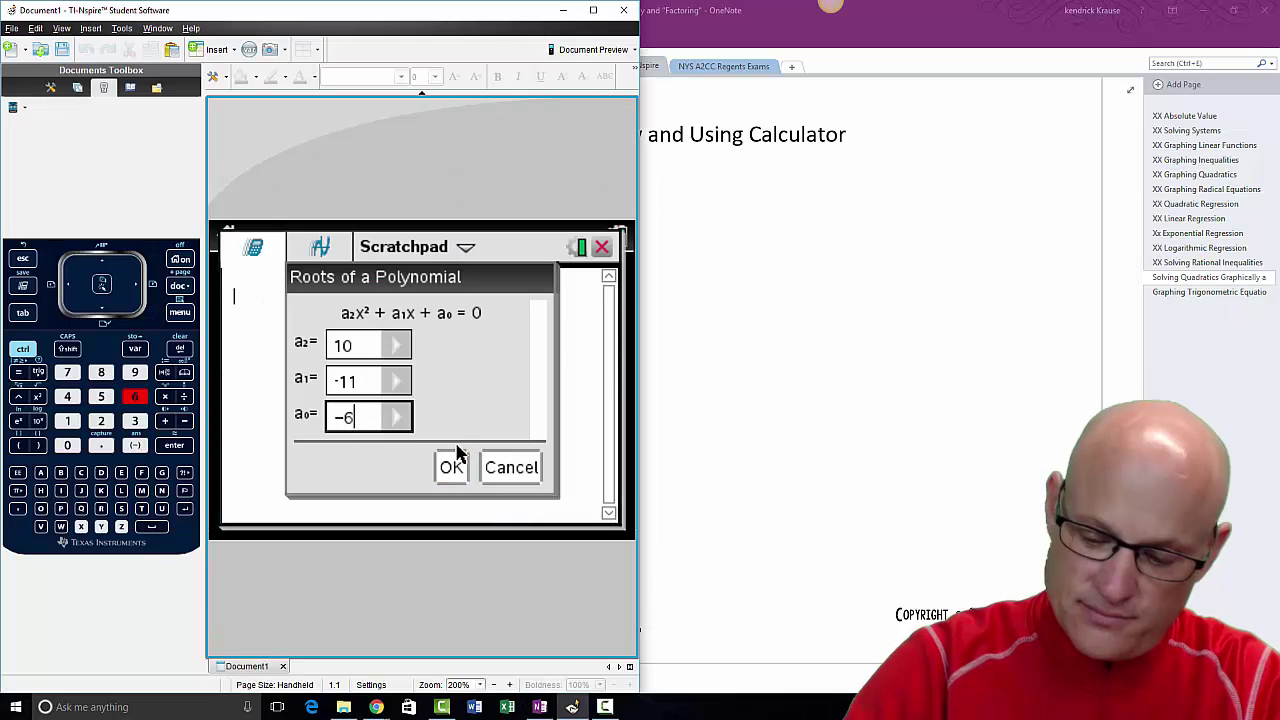
{"action": "left_click", "coordinate": [451, 468]}
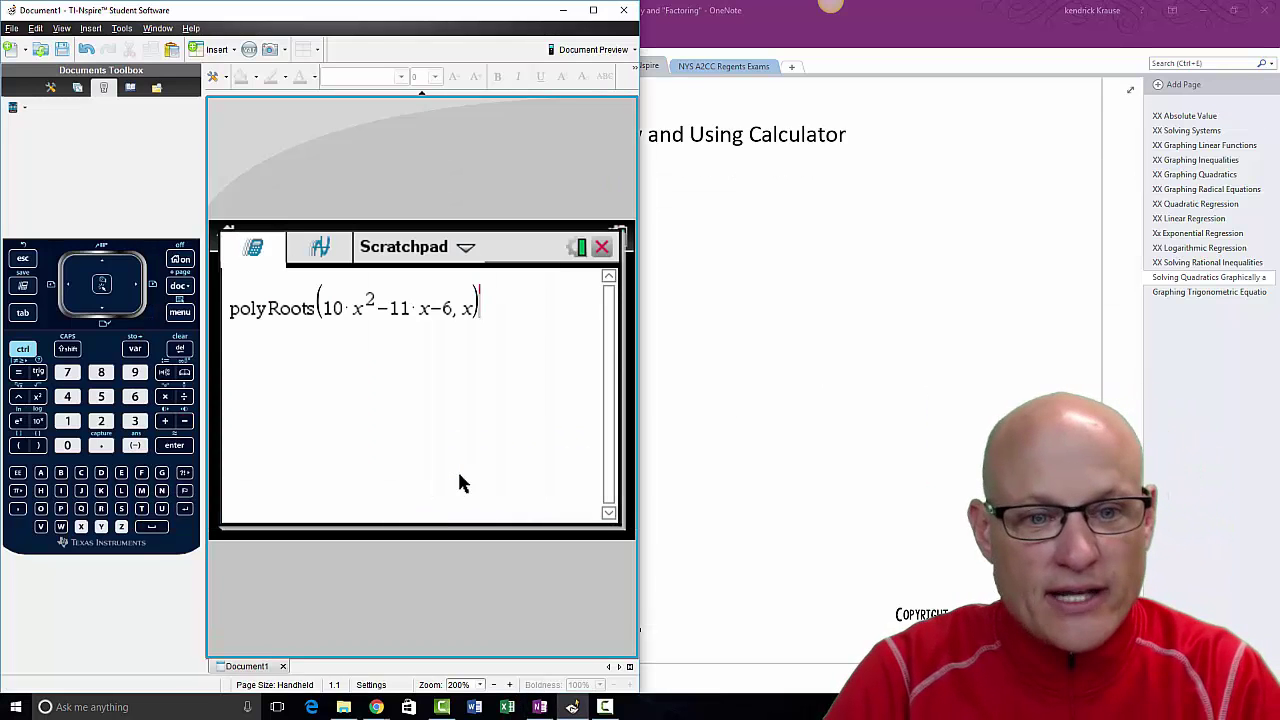
{"action": "key", "text": "Return"}
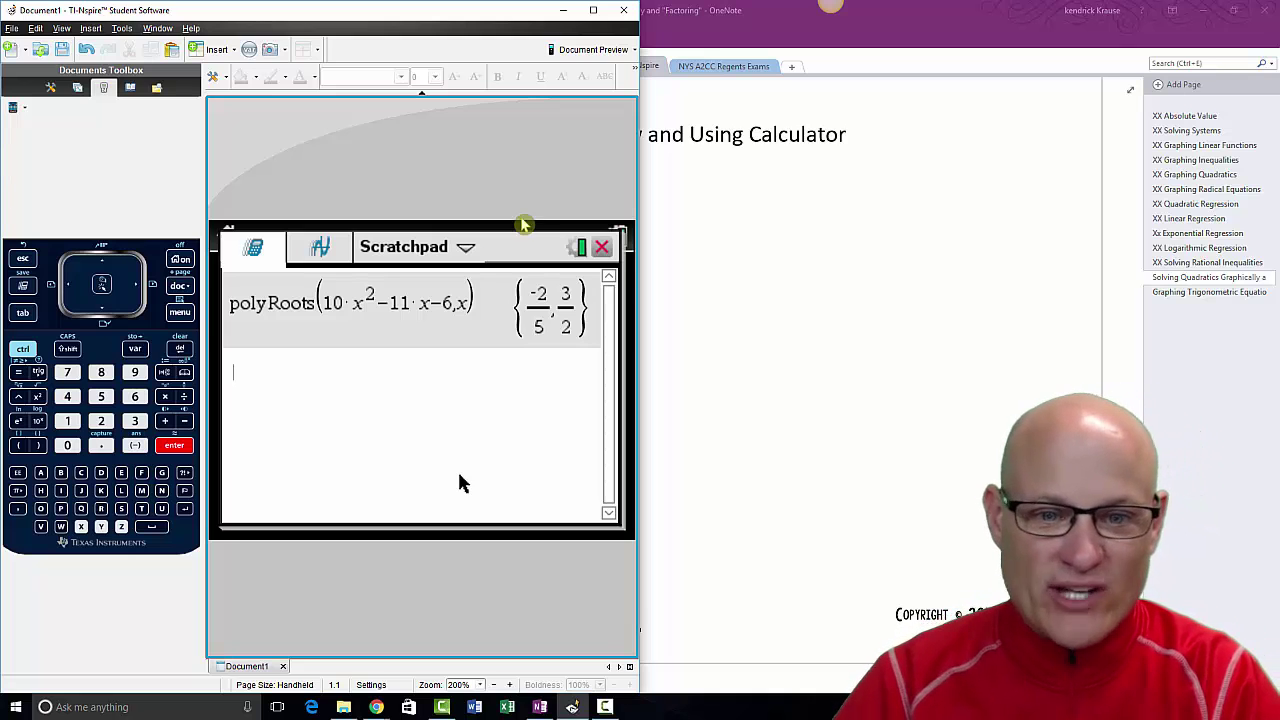
{"action": "key", "text": "alt+Tab"}
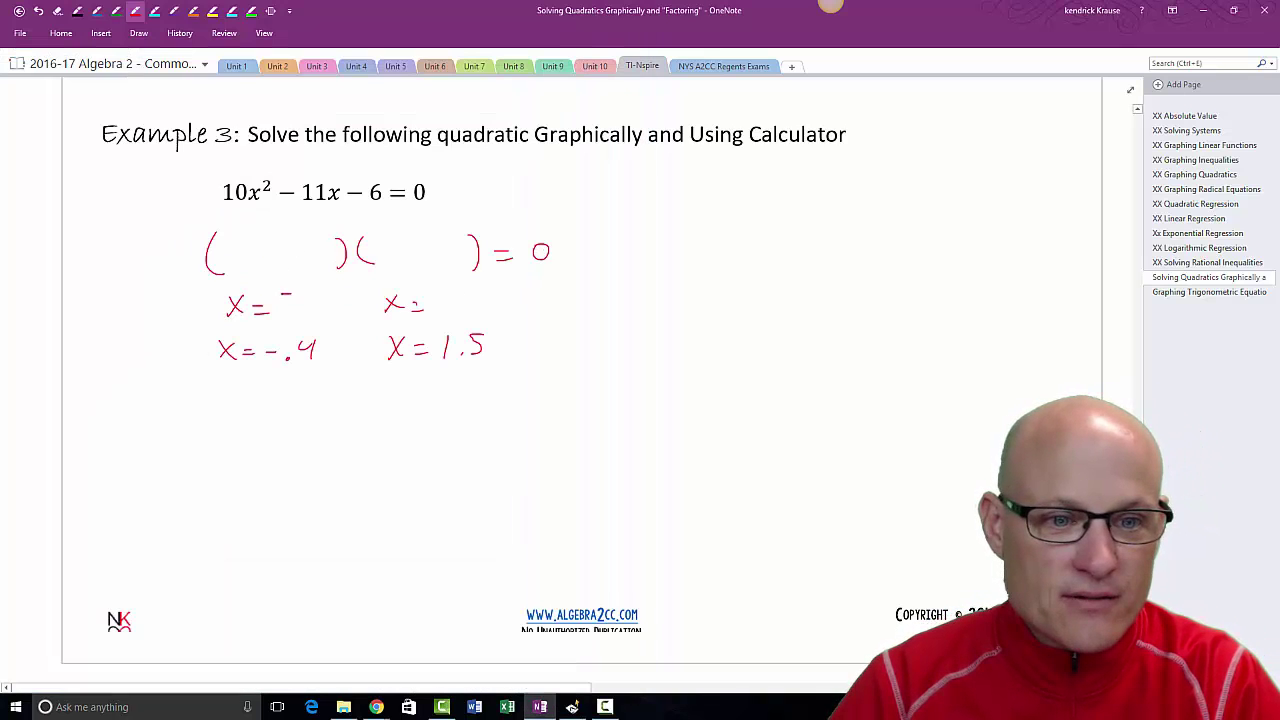
Write the roots −2/5 and 3/2 in red ink.
{"action": "mouse_move", "coordinate": [297, 289]}
{"action": "left_mouse_down"}
{"action": "mouse_move", "coordinate": [326, 302]}
{"action": "mouse_move", "coordinate": [306, 321]}
{"action": "left_mouse_up"}
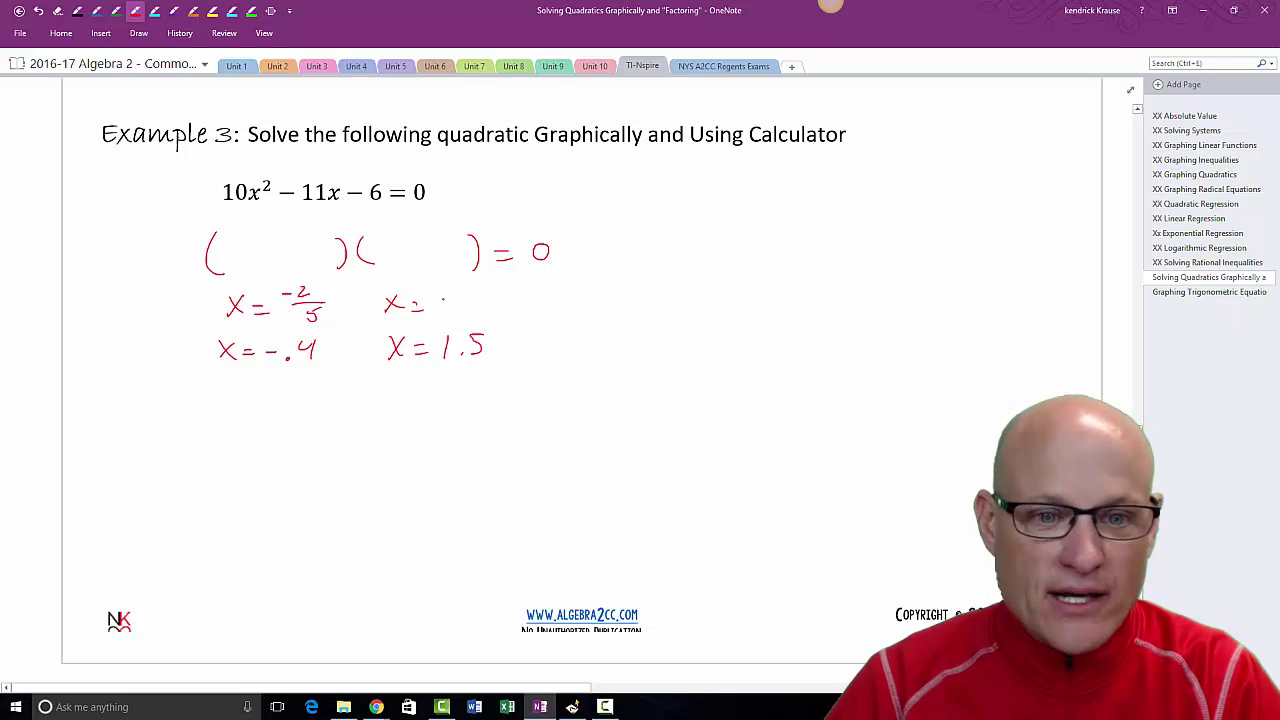
{"action": "key", "text": "alt+Tab"}
{"action": "key", "text": "alt+Tab"}
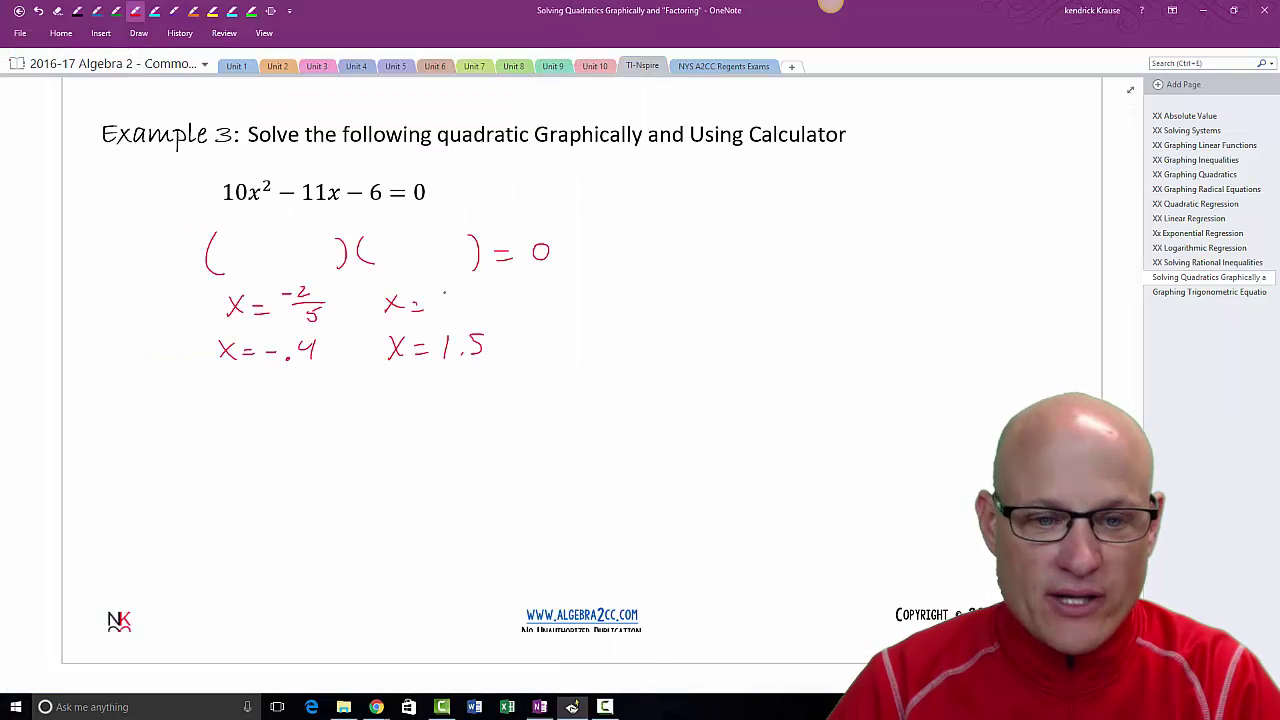
{"action": "left_click_drag", "start_coordinate": [449, 287], "coordinate": [461, 307]}
{"action": "left_click_drag", "start_coordinate": [449, 312], "coordinate": [460, 319]}
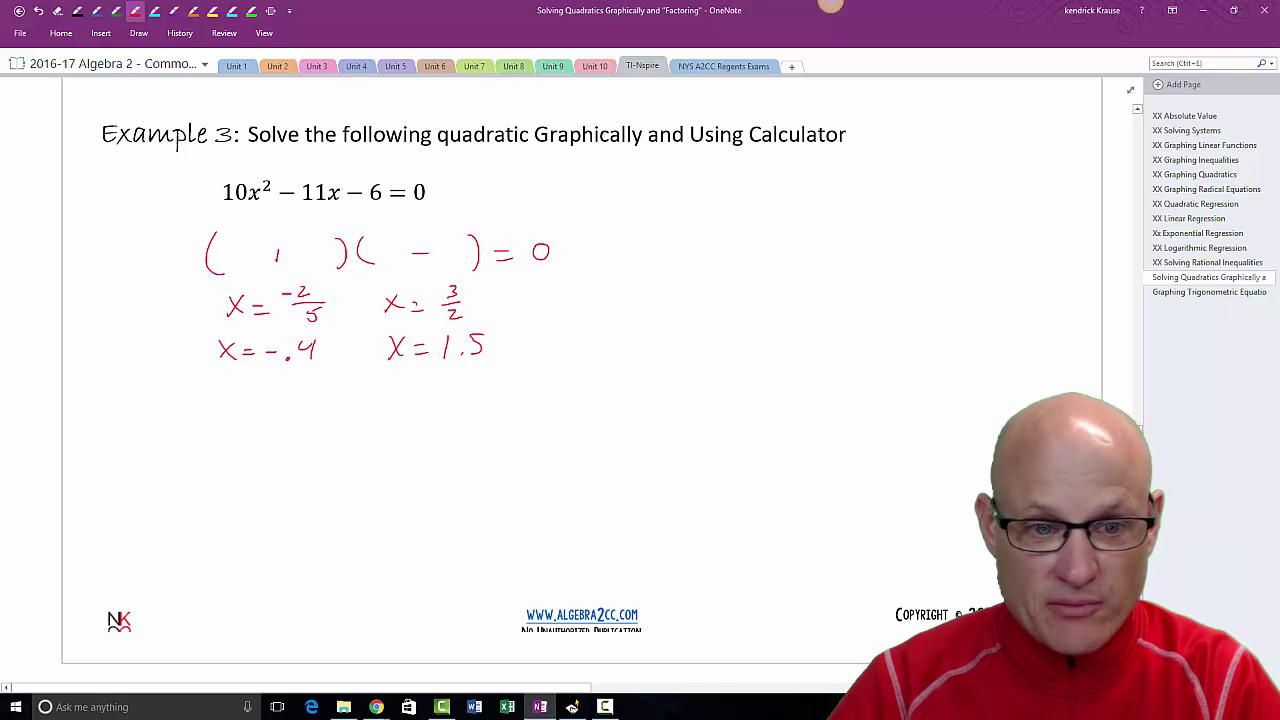
Fill in the first factor as 5x + 2, with an arrow from the 5.
{"action": "left_click_drag", "start_coordinate": [271, 255], "coordinate": [284, 255]}
{"action": "mouse_move", "coordinate": [303, 315]}
{"action": "left_mouse_down"}
{"action": "mouse_move", "coordinate": [268, 333]}
{"action": "mouse_move", "coordinate": [224, 316]}
{"action": "left_mouse_up"}
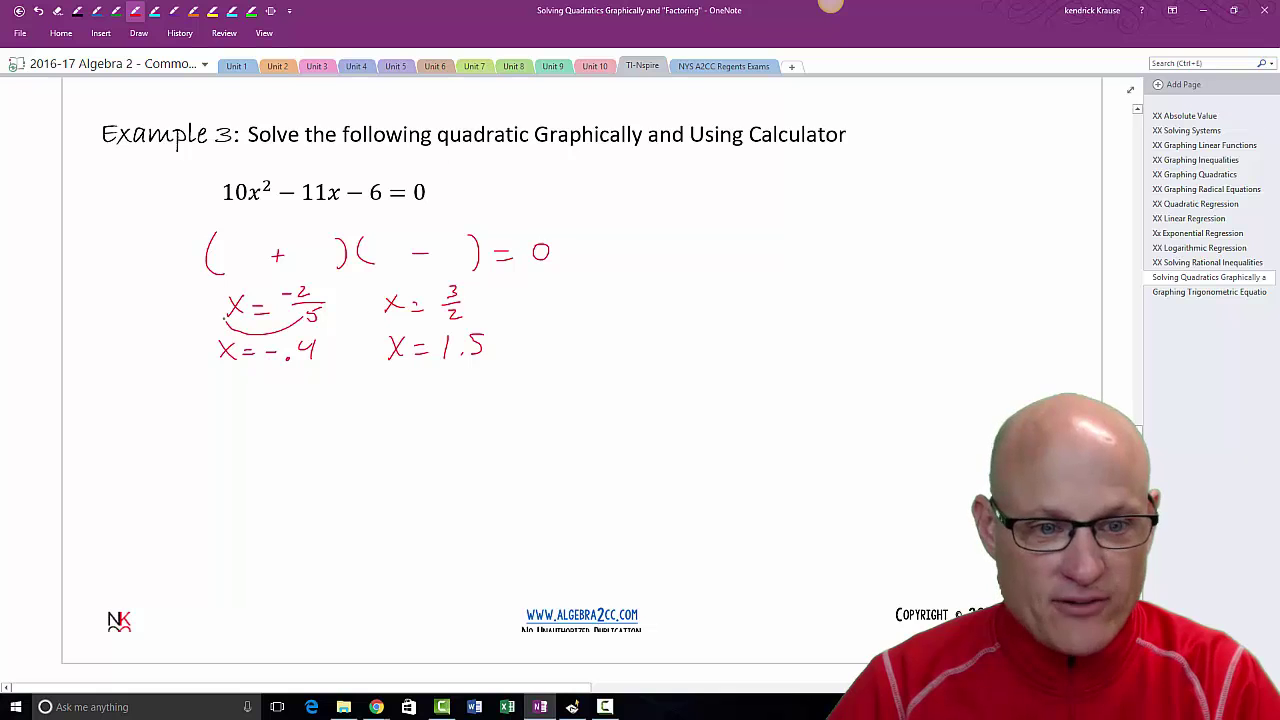
{"action": "left_click_drag", "start_coordinate": [238, 245], "coordinate": [228, 265]}
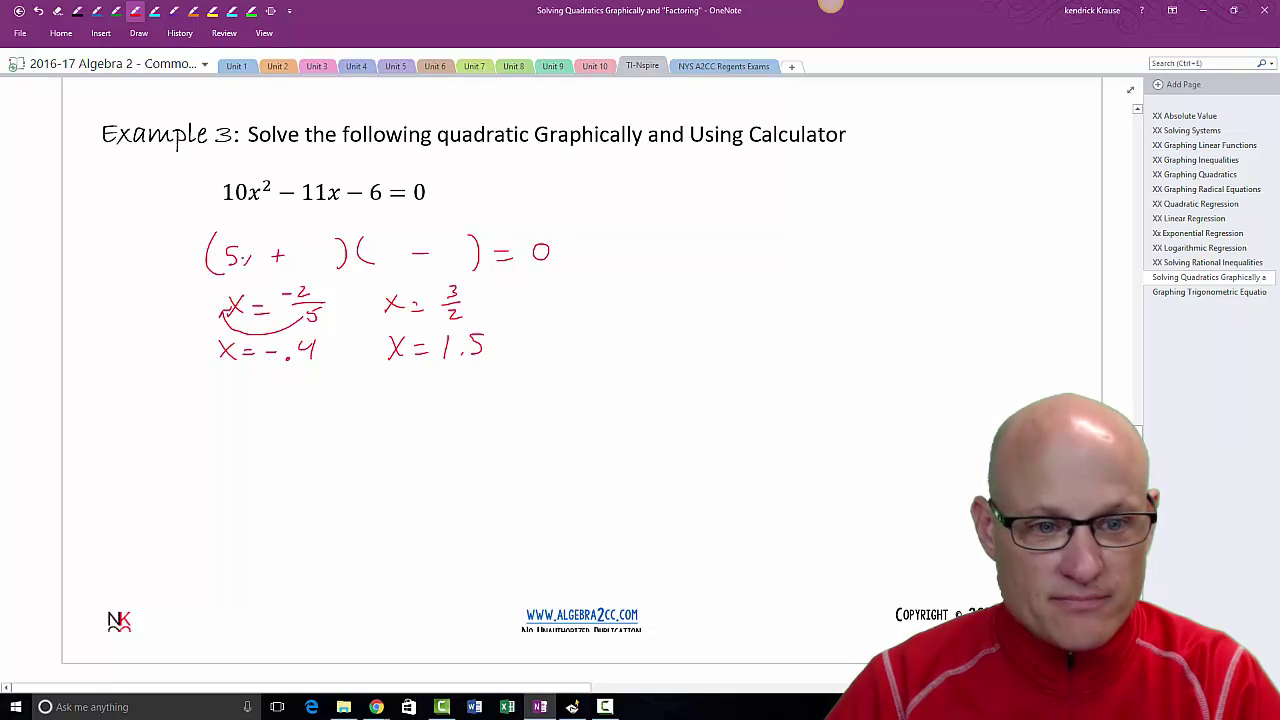
{"action": "left_click_drag", "start_coordinate": [309, 250], "coordinate": [321, 265]}
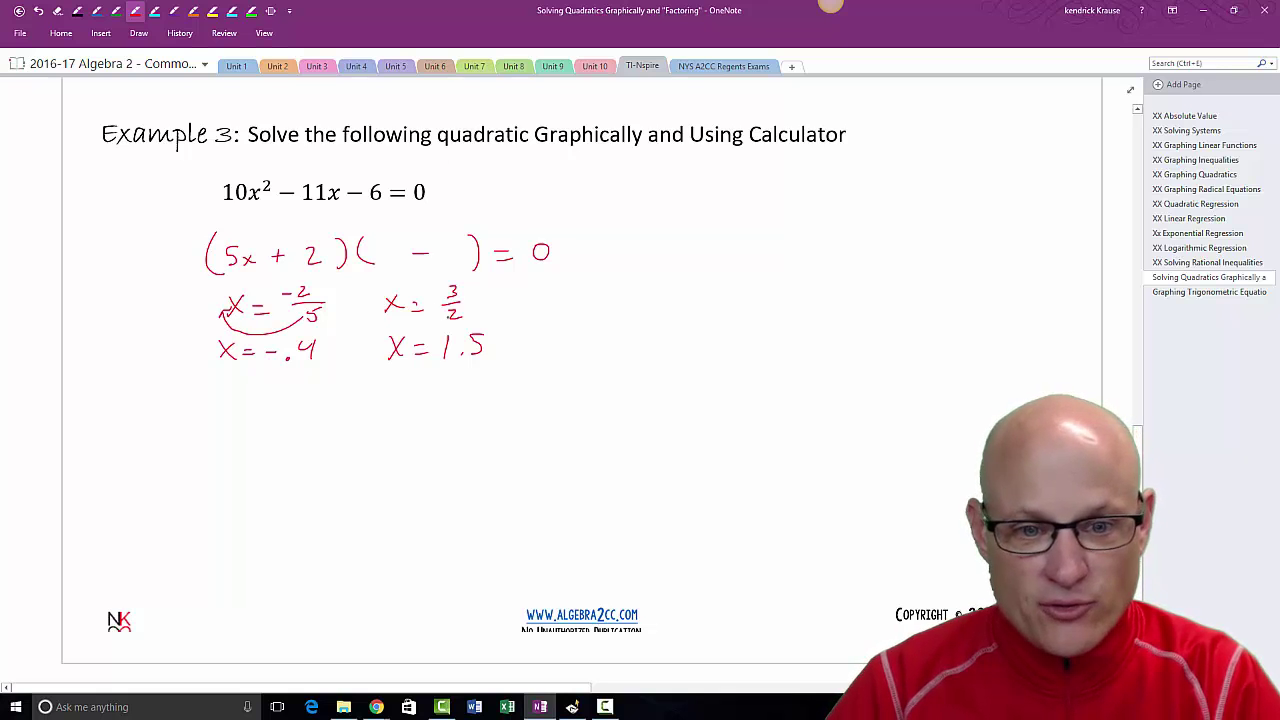
Fill in the second factor as 2x − 3 and box (5x + 2)(2x − 3) = 0.
{"action": "mouse_move", "coordinate": [449, 315]}
{"action": "left_mouse_down"}
{"action": "mouse_move", "coordinate": [387, 329]}
{"action": "mouse_move", "coordinate": [369, 312]}
{"action": "left_mouse_up"}
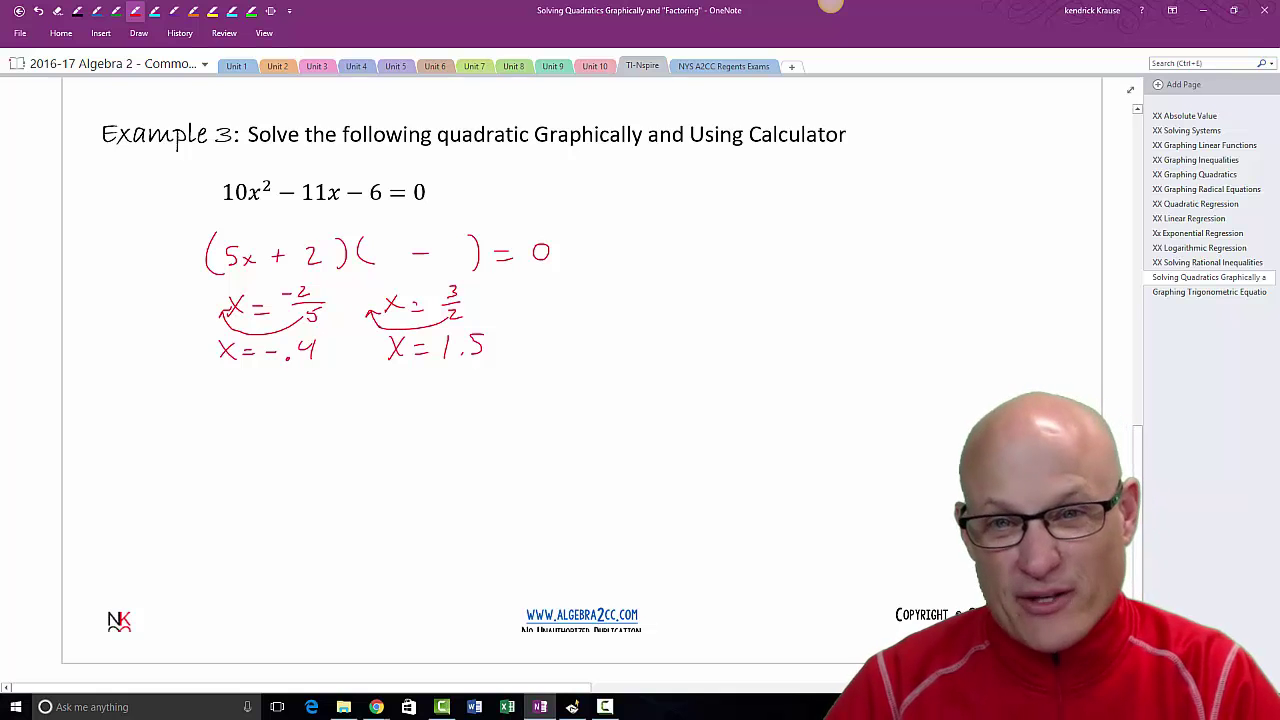
{"action": "left_click_drag", "start_coordinate": [378, 246], "coordinate": [386, 260]}
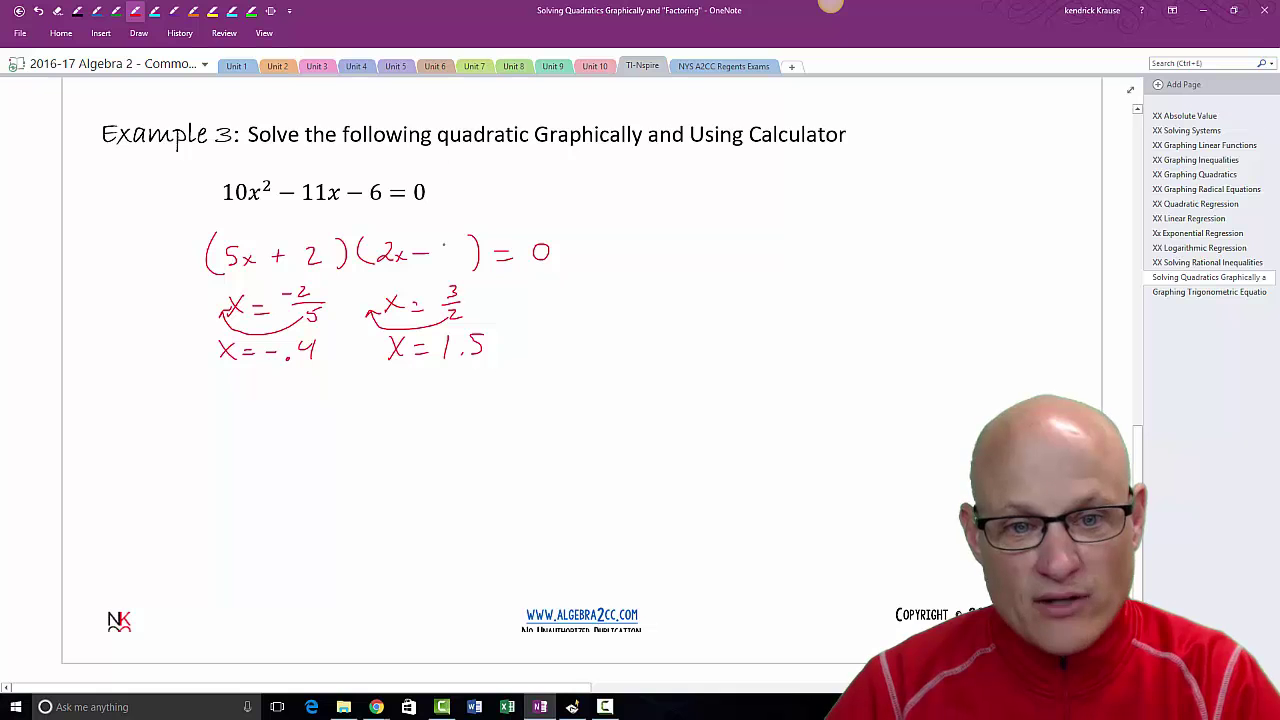
{"action": "left_click_drag", "start_coordinate": [443, 243], "coordinate": [446, 265]}
{"action": "mouse_move", "coordinate": [600, 216]}
{"action": "left_mouse_down"}
{"action": "mouse_move", "coordinate": [193, 225]}
{"action": "mouse_move", "coordinate": [170, 275]}
{"action": "mouse_move", "coordinate": [566, 278]}
{"action": "mouse_move", "coordinate": [574, 219]}
{"action": "left_mouse_up"}
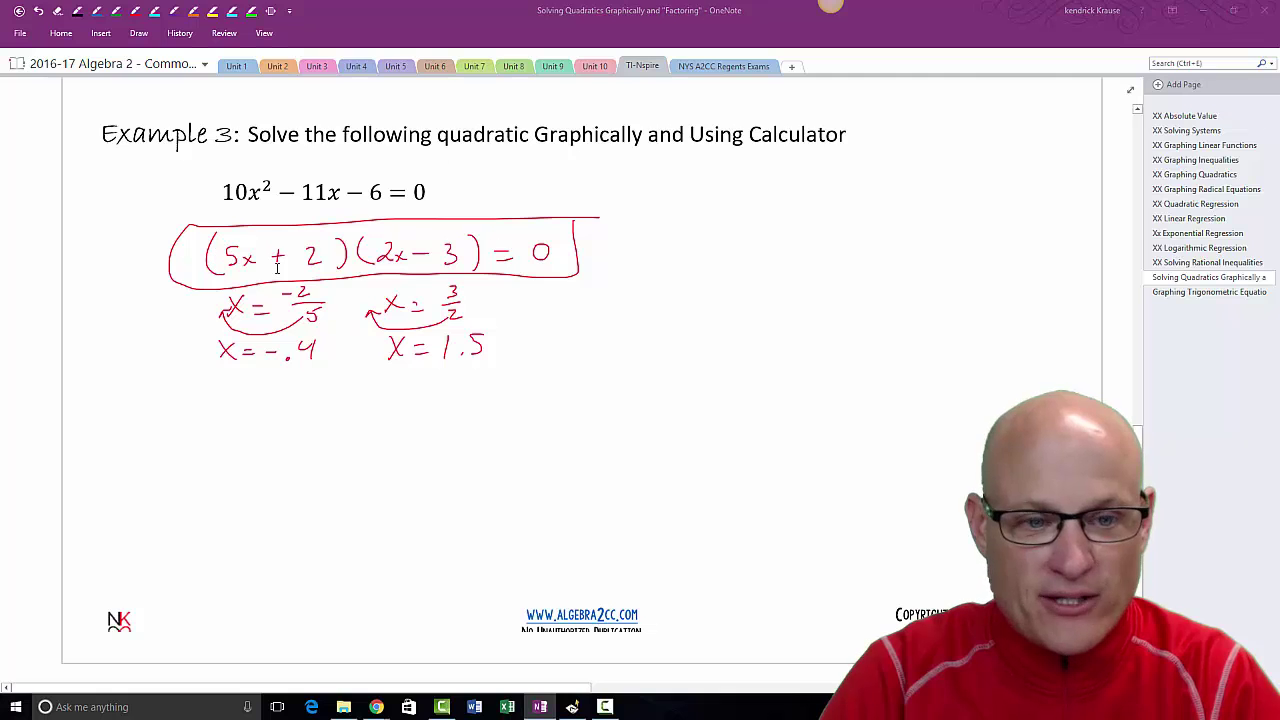
{"action": "key", "text": "alt+Tab"}
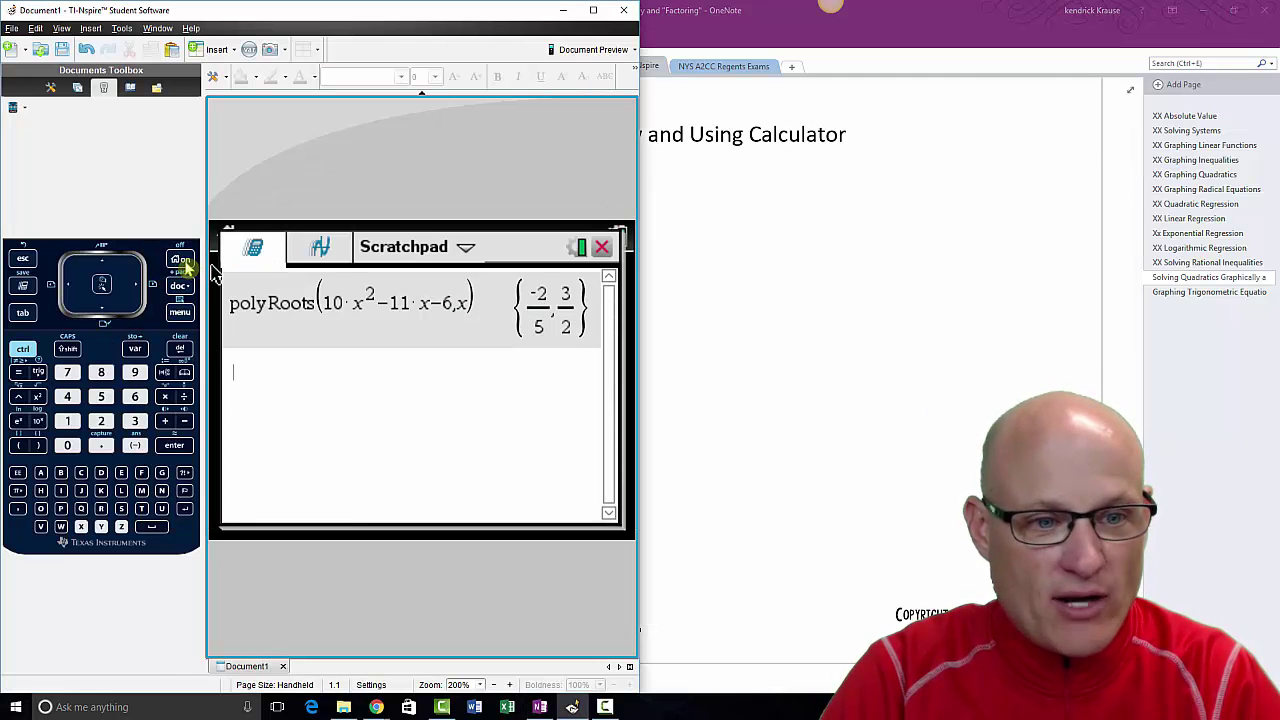
Go to the Scratchpad graph page and start a new f2(x) entry.
{"action": "left_click", "coordinate": [22, 287]}
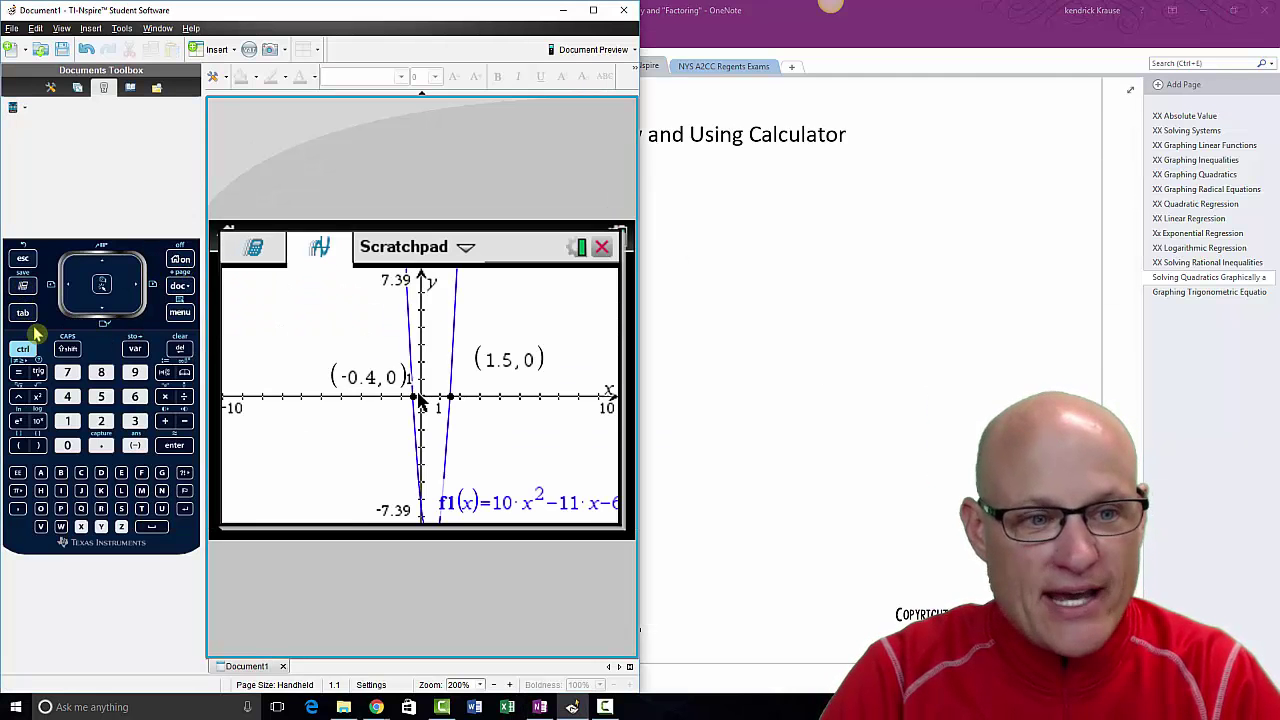
{"action": "left_click", "coordinate": [22, 312]}
{"action": "key", "text": "alt+Tab"}
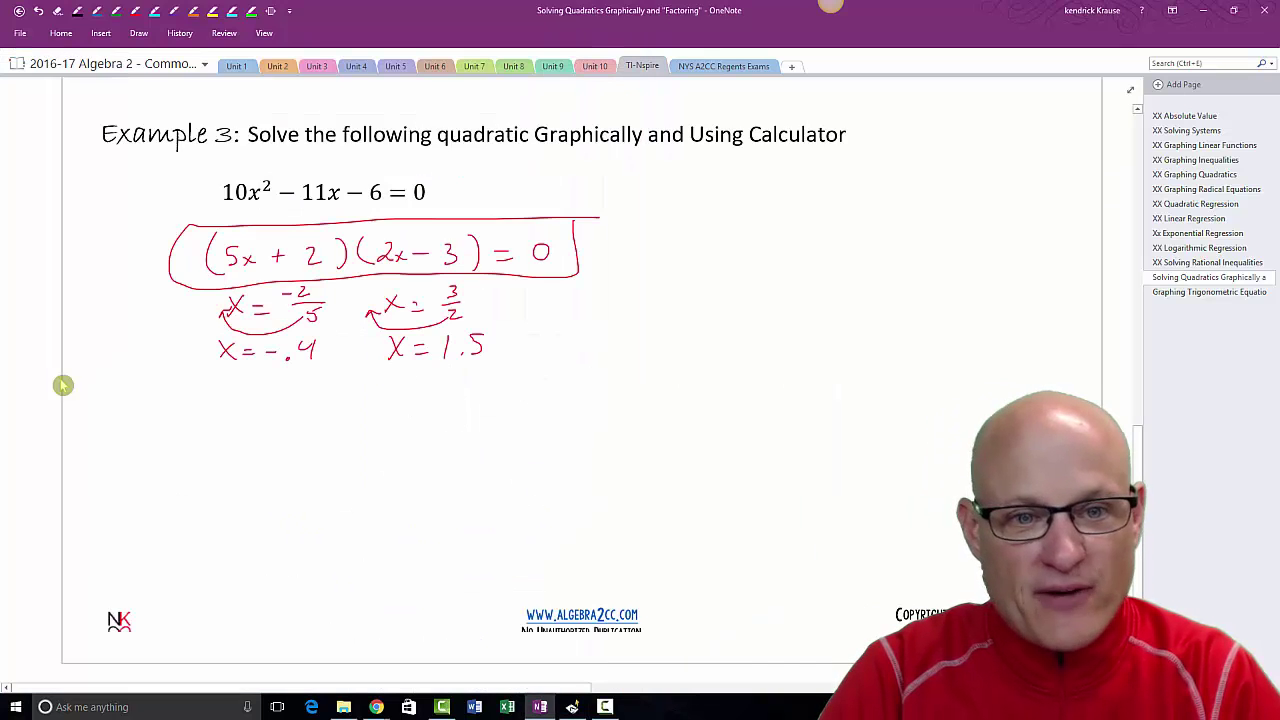
{"action": "key", "text": "alt+Tab"}
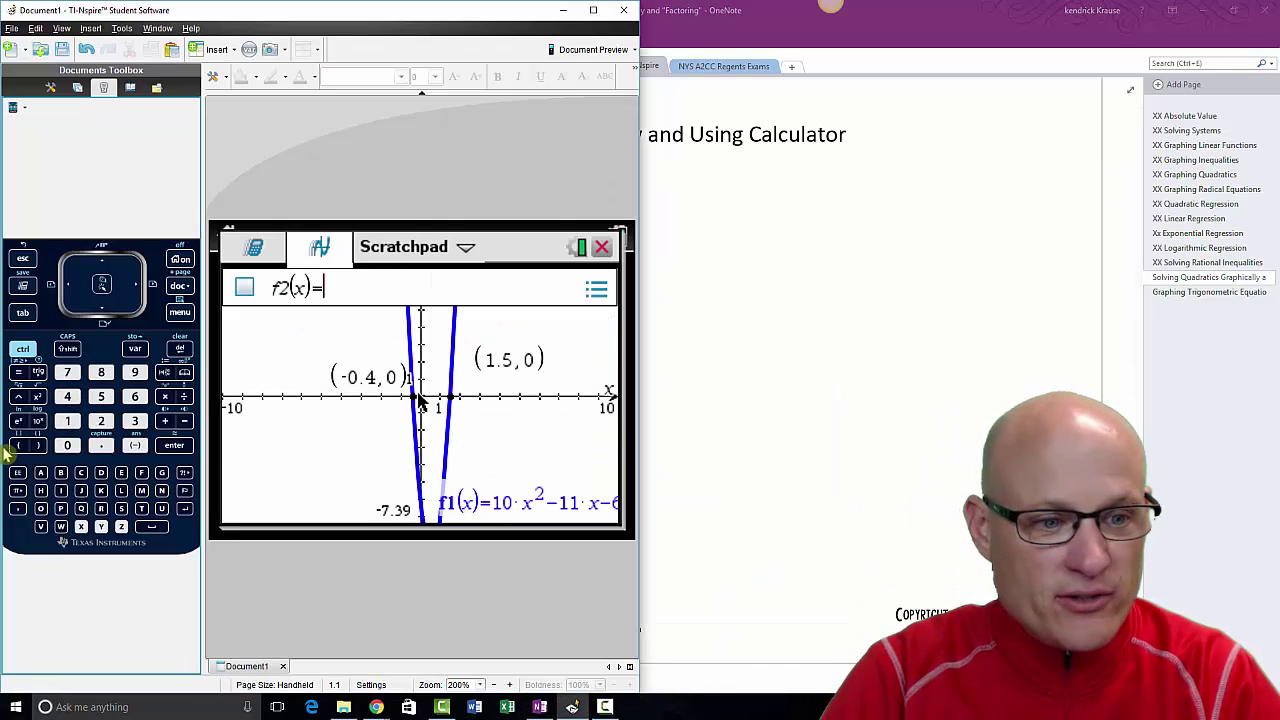
Key in f2(x) = (5x+2)(2x−3) on the keypad and submit it.
{"action": "left_click", "coordinate": [101, 397]}
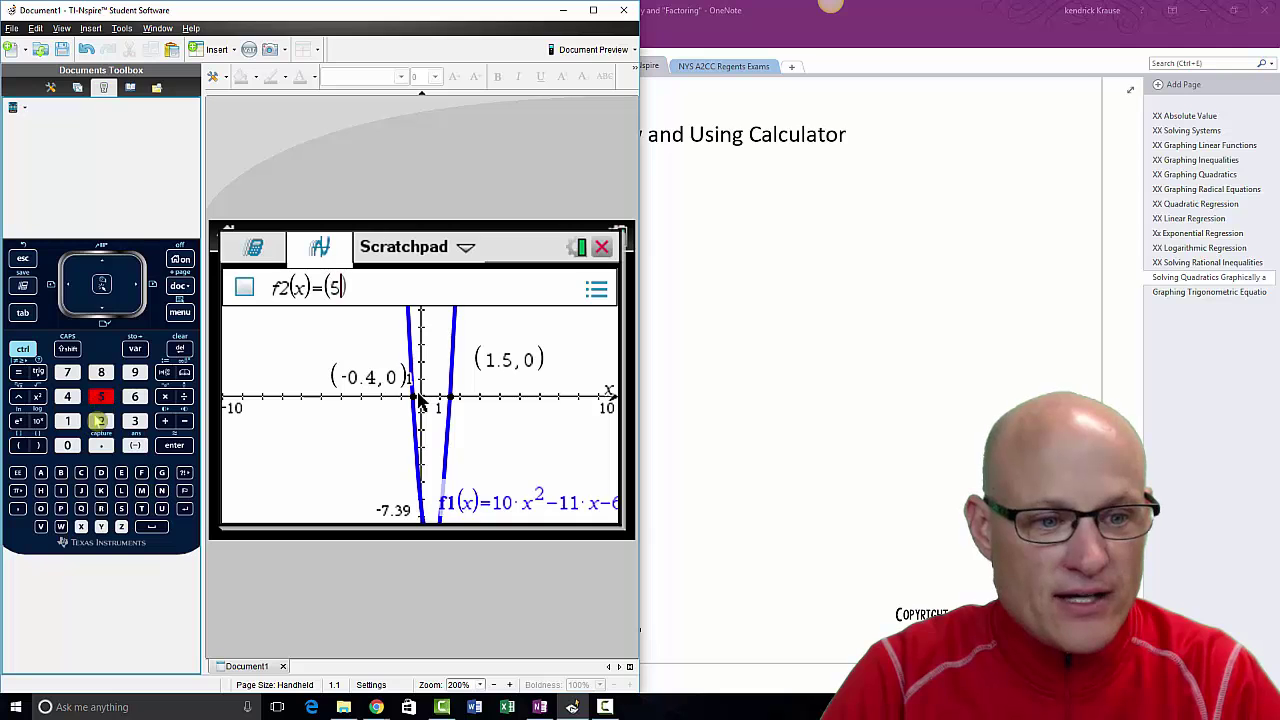
{"action": "left_click", "coordinate": [81, 526]}
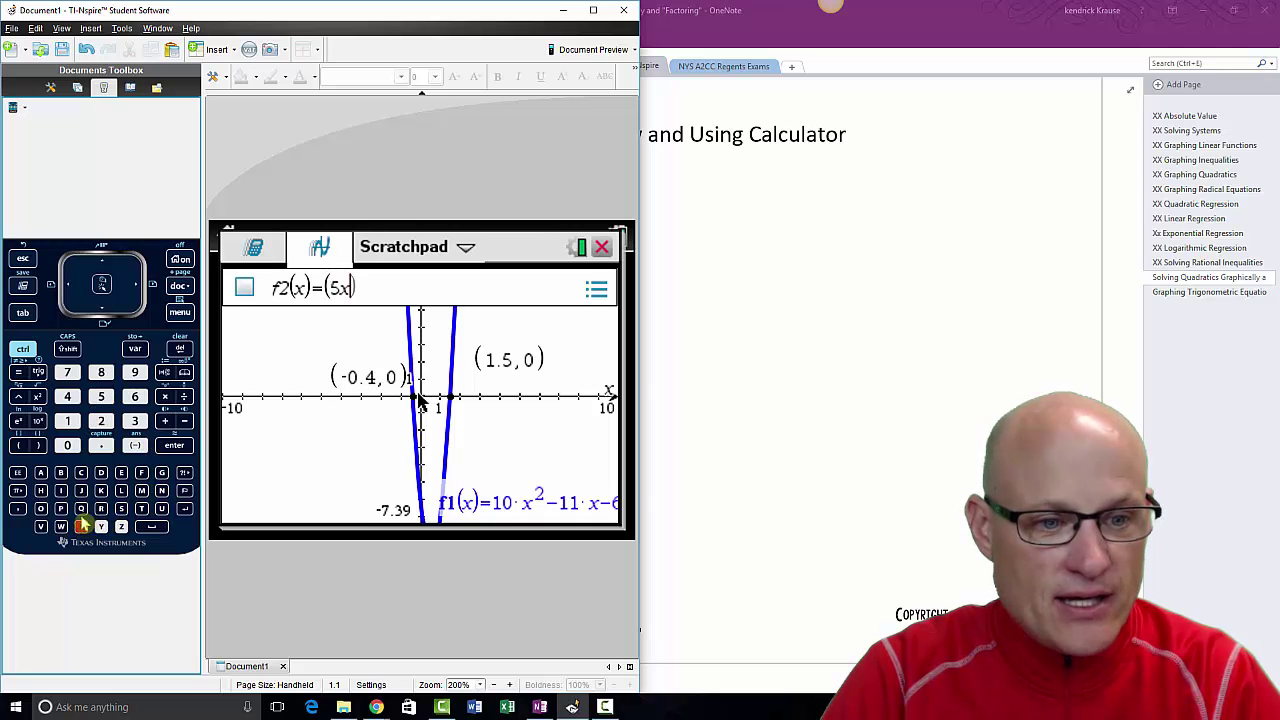
{"action": "left_click", "coordinate": [165, 420]}
{"action": "left_click", "coordinate": [103, 421]}
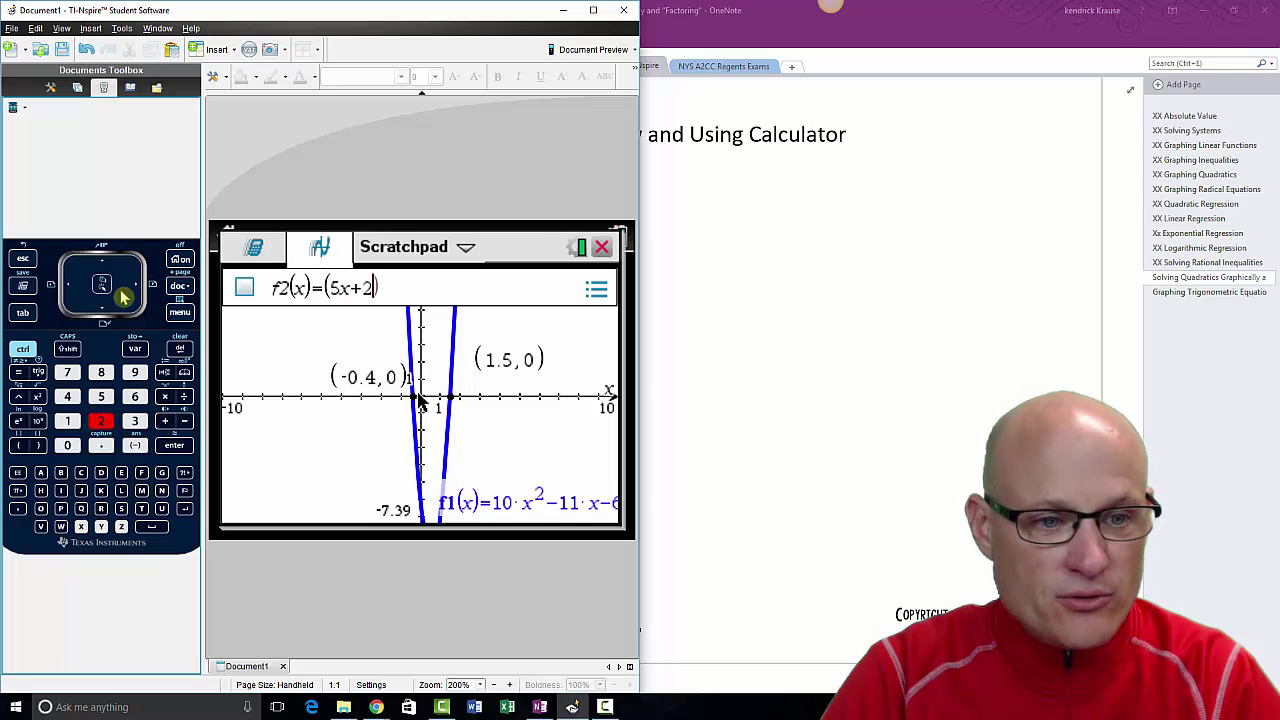
{"action": "left_click", "coordinate": [31, 446]}
{"action": "left_click", "coordinate": [31, 446]}
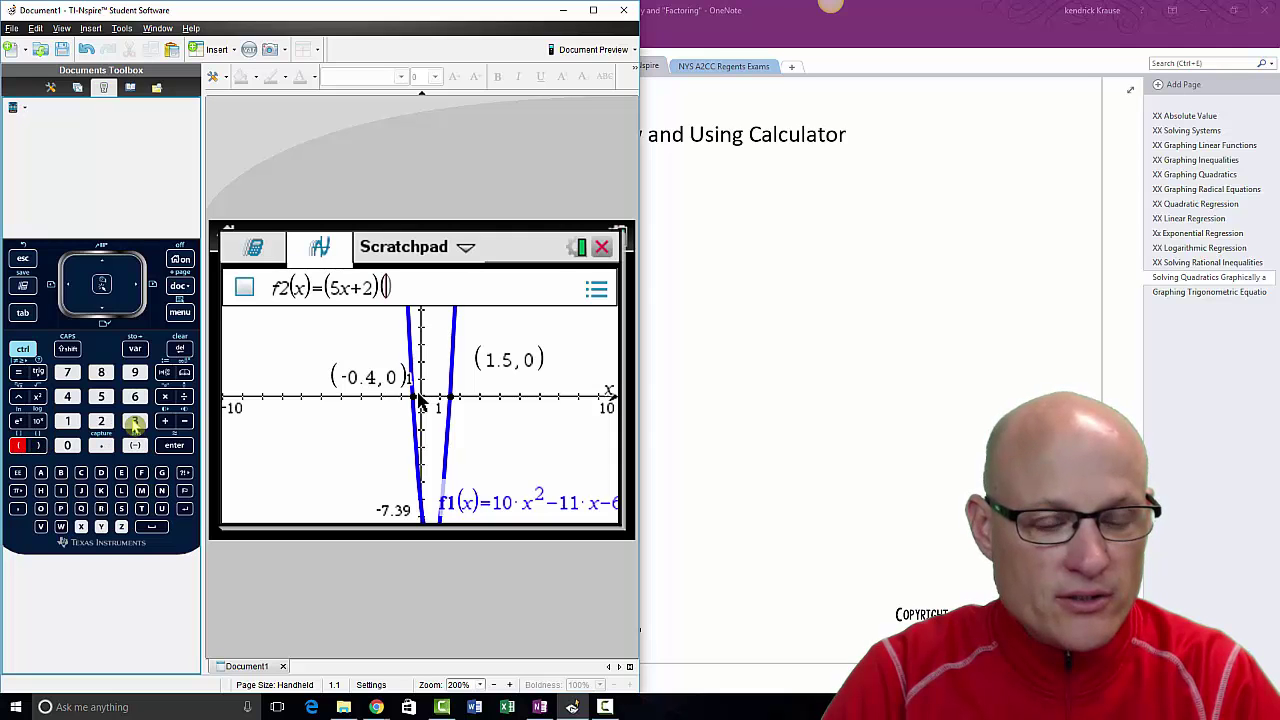
{"action": "left_click", "coordinate": [101, 421]}
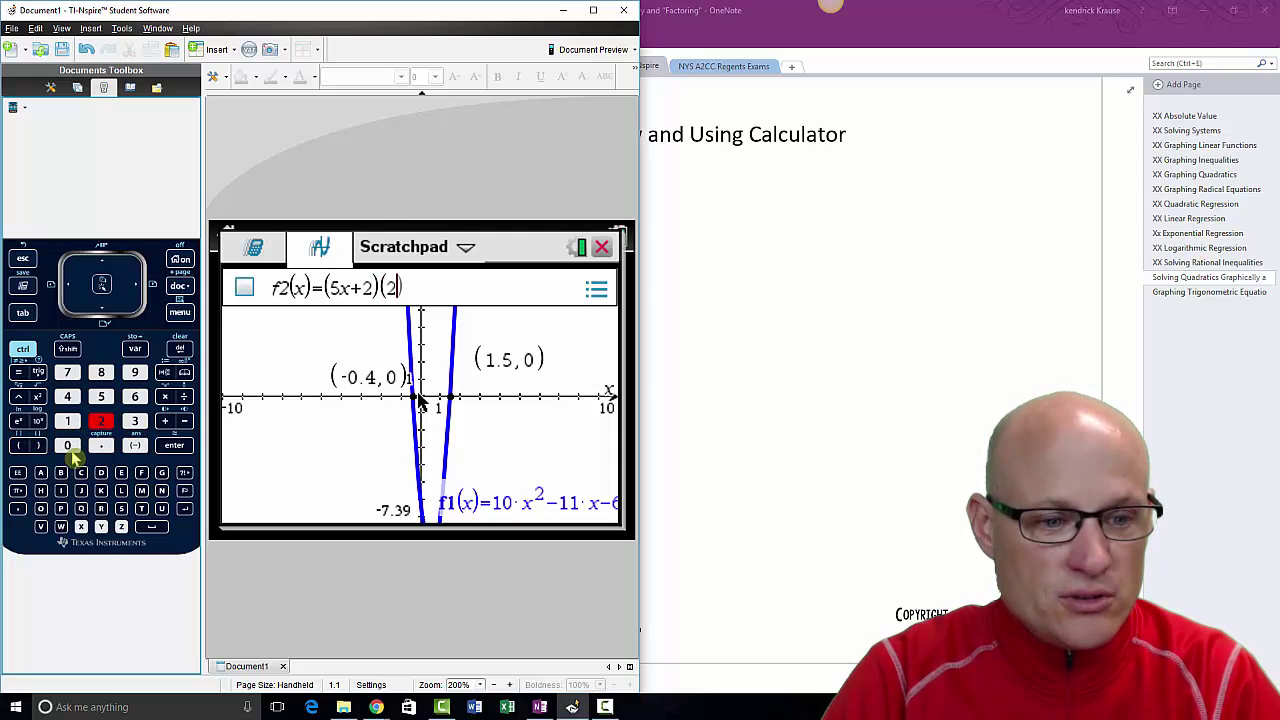
{"action": "left_click", "coordinate": [82, 527]}
{"action": "left_click", "coordinate": [184, 421]}
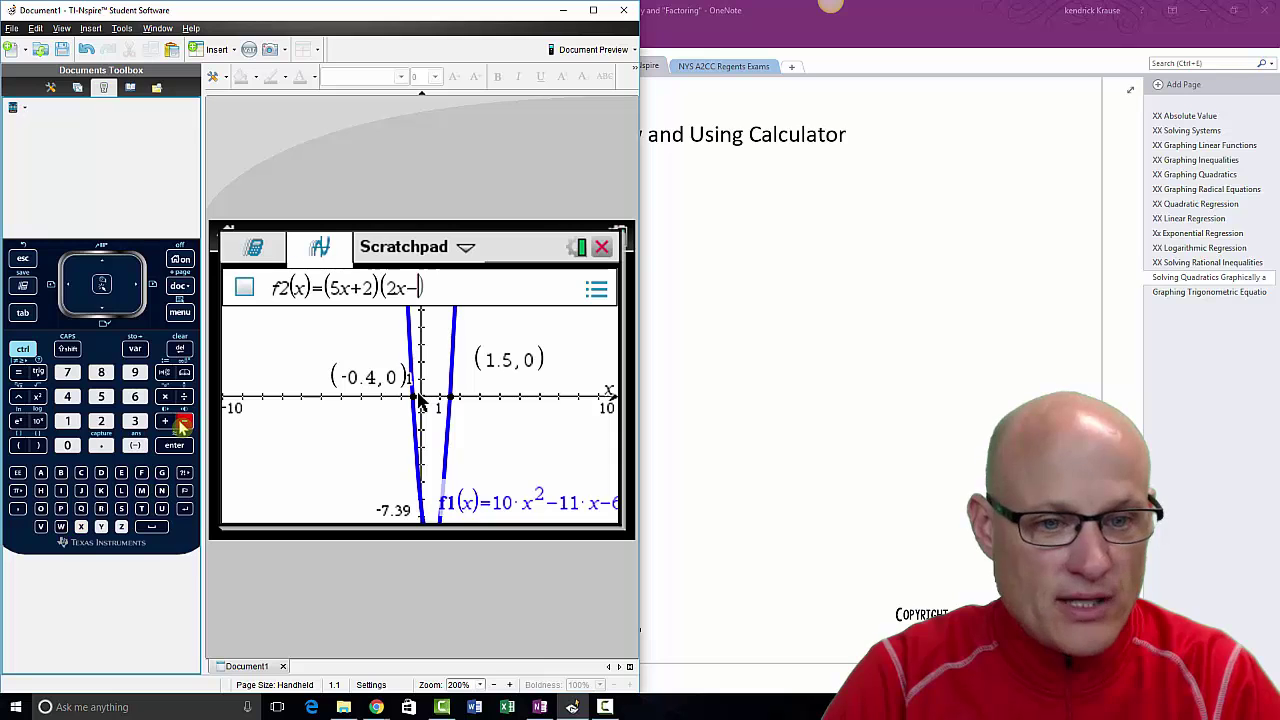
{"action": "left_click", "coordinate": [137, 421]}
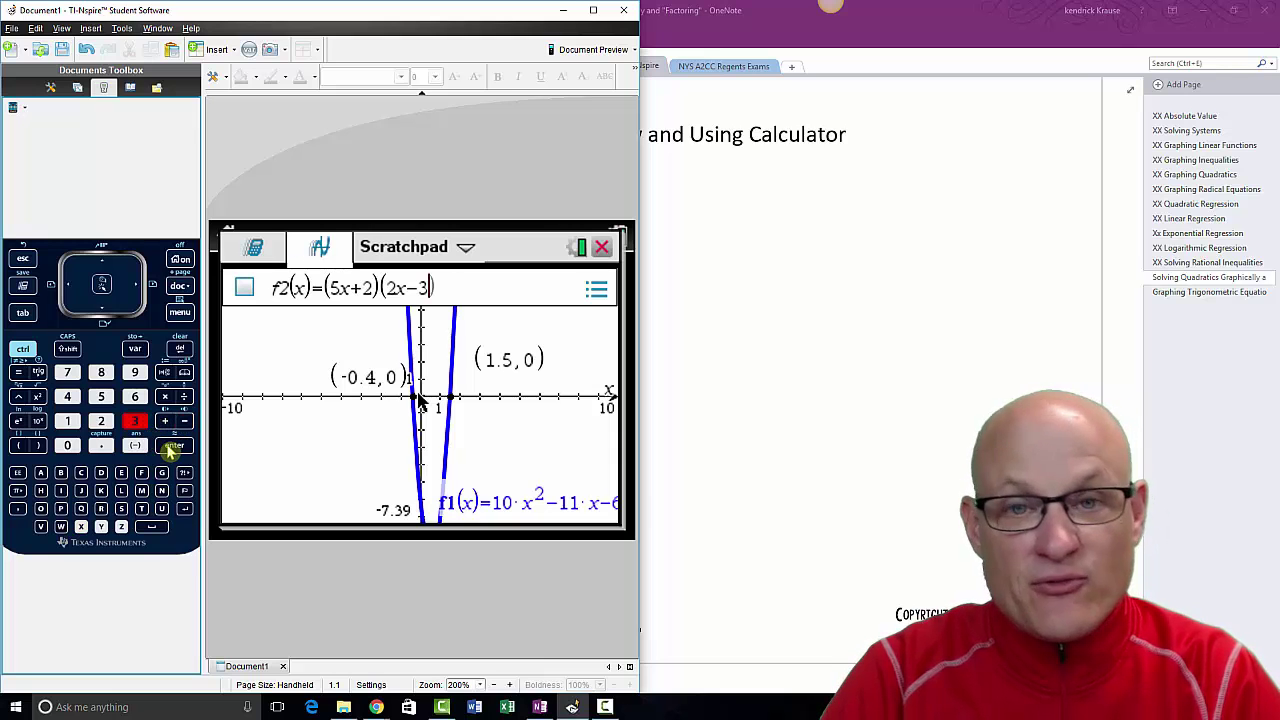
{"action": "left_click", "coordinate": [172, 447]}
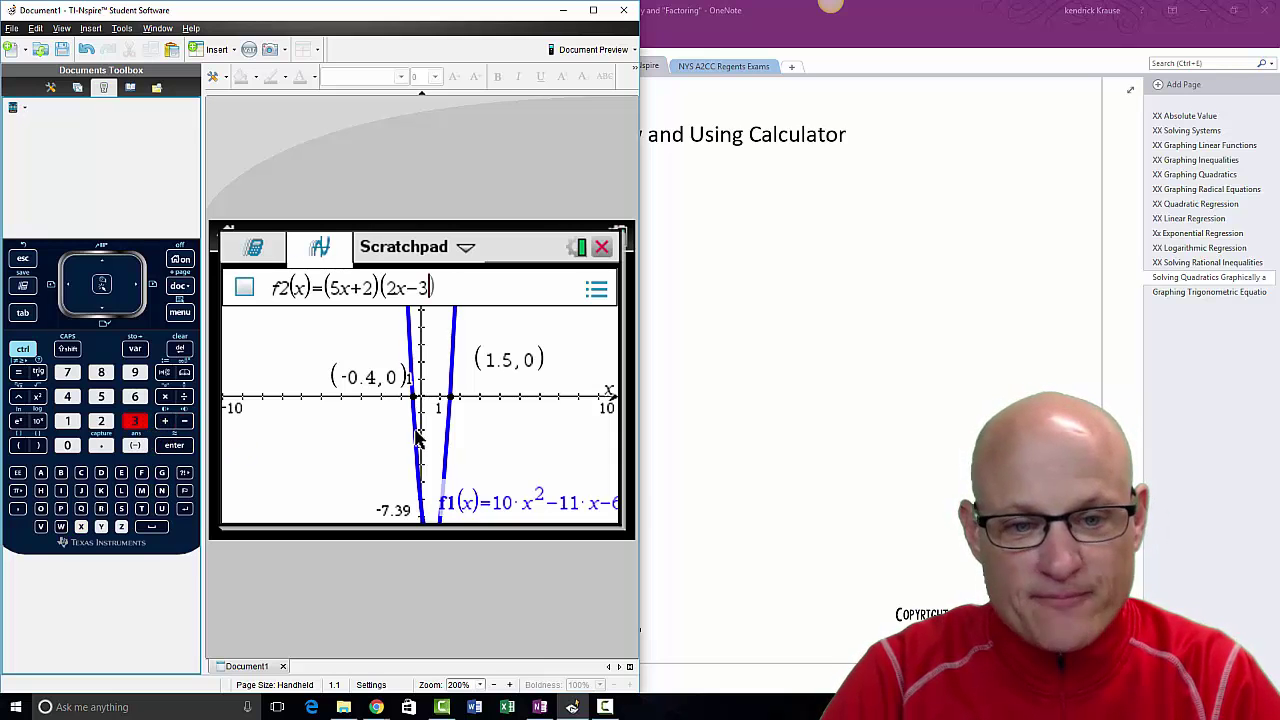
Plot f2 so its curve overlaps f1 through zeros (-0.4, 0) and (1.5, 0).
{"action": "left_click", "coordinate": [176, 448]}
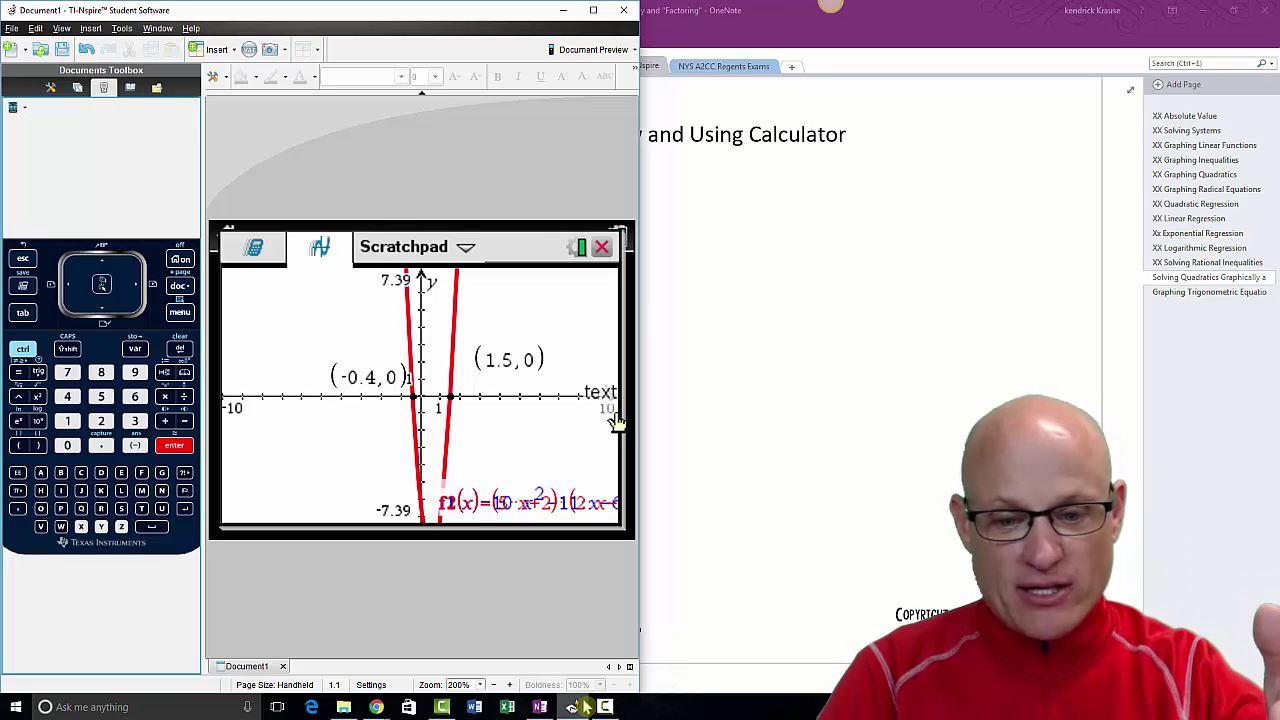
{"action": "mouse_move", "coordinate": [607, 707]}
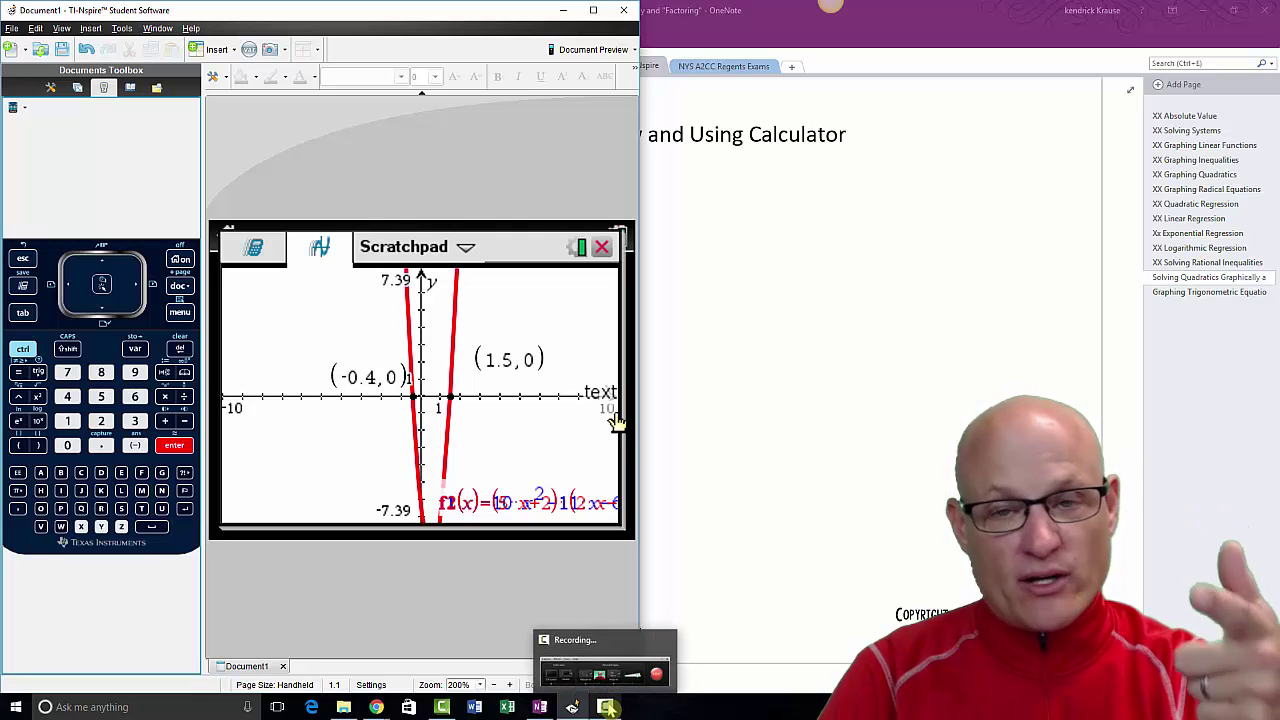